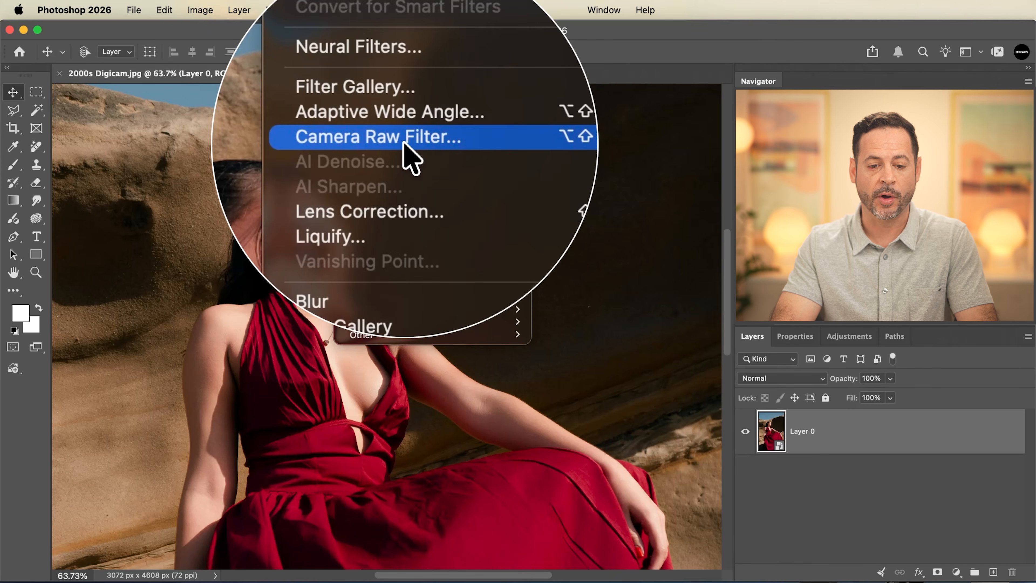
# - Open the Camera Raw Filter on the portrait layer and bring the woman's face into view
pyautogui.click(404, 145)
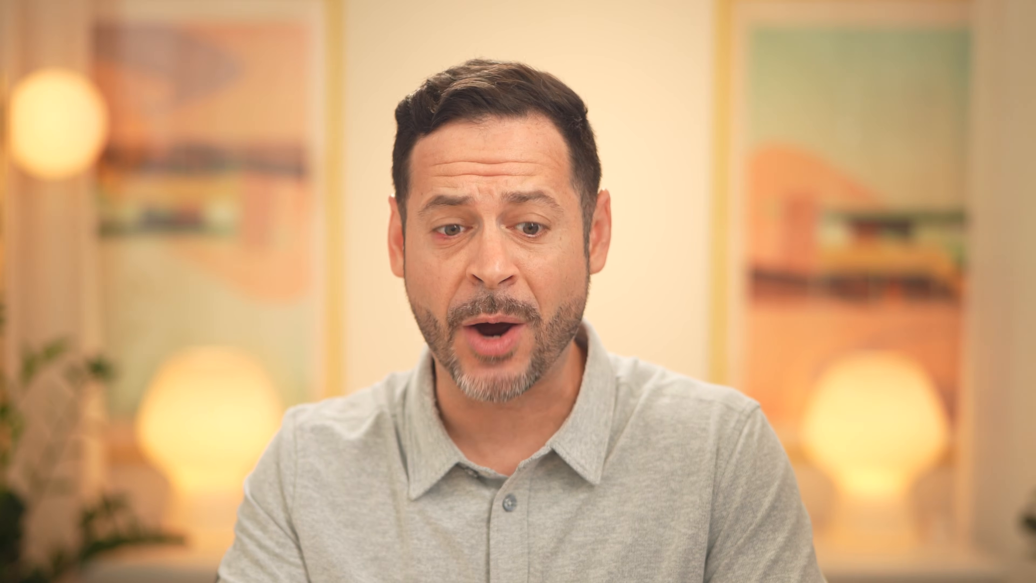
pyautogui.click(411, 294)
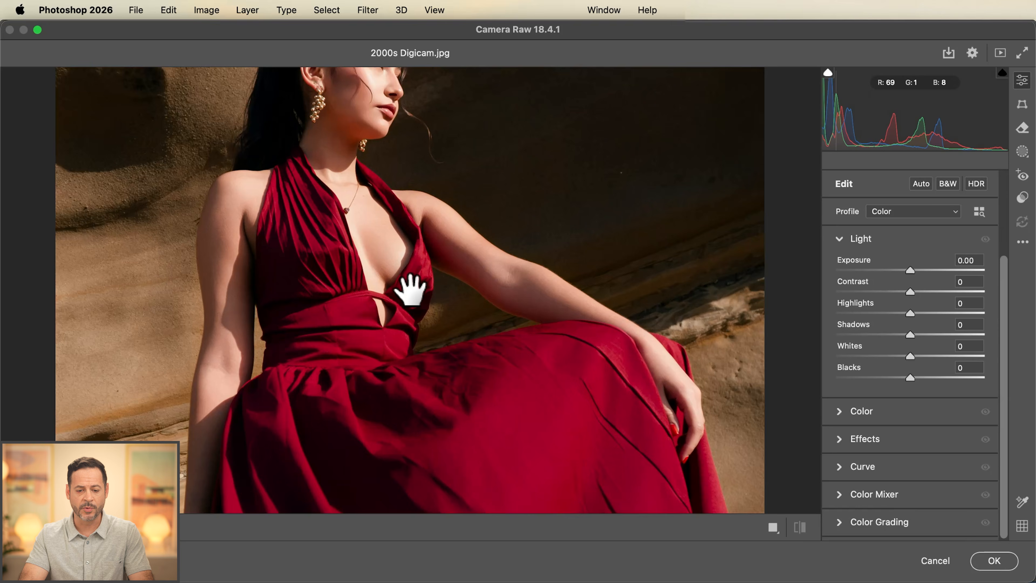
pyautogui.moveTo(421, 212); pyautogui.dragTo(423, 308)
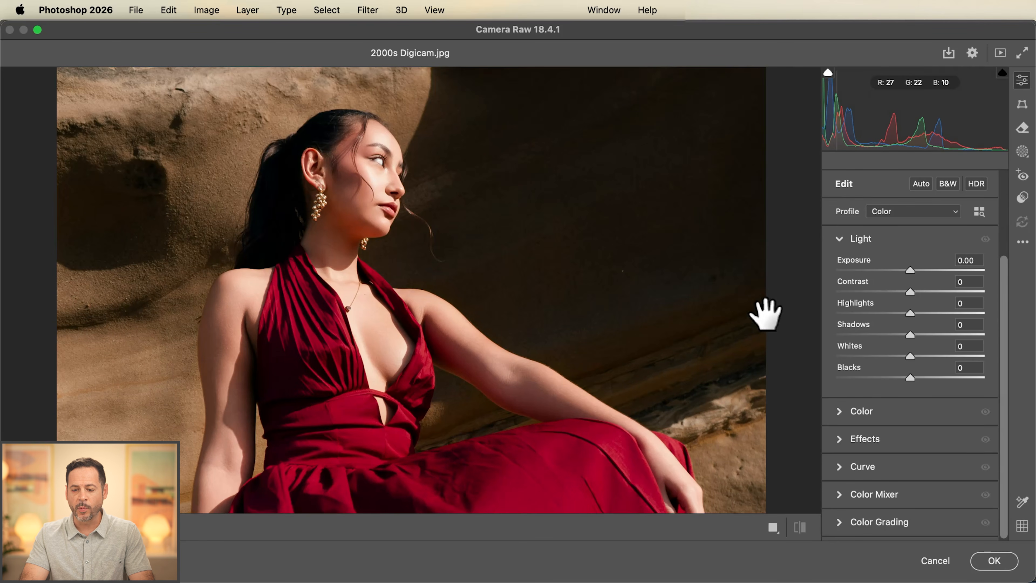
# - Raise the photo's contrast to +36 in the Light settings
pyautogui.click(840, 240)
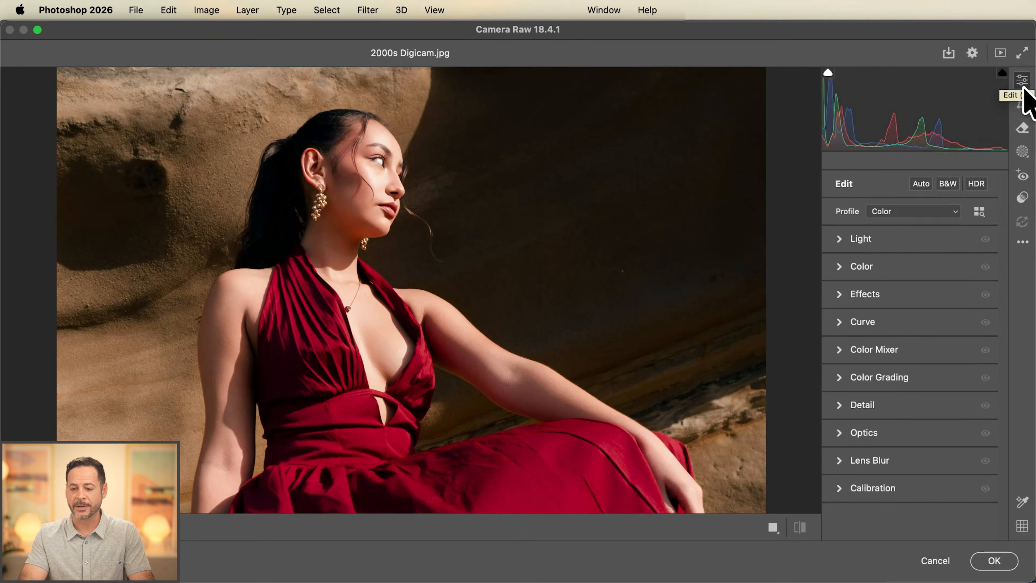
pyautogui.click(839, 240)
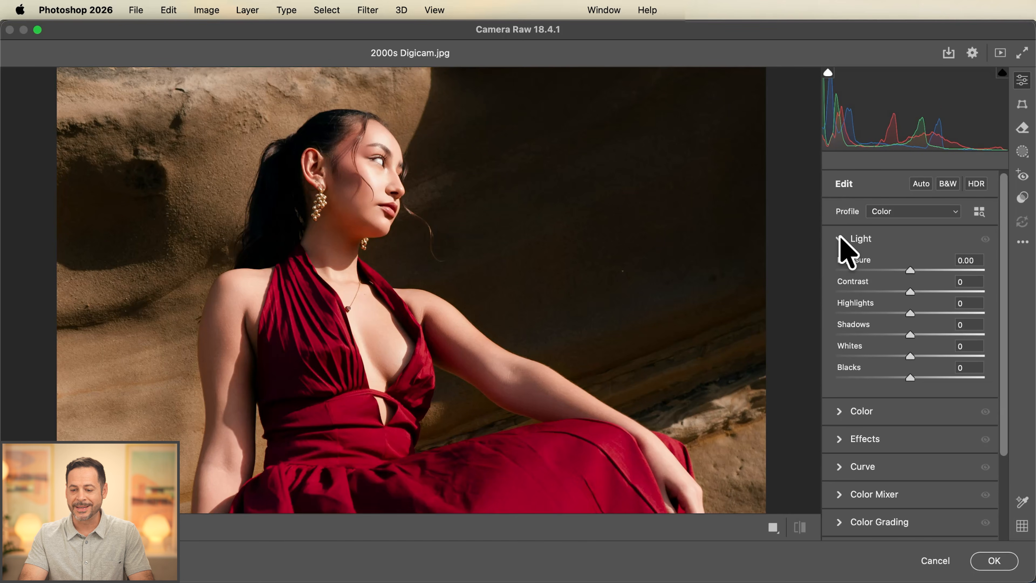
pyautogui.click(840, 239)
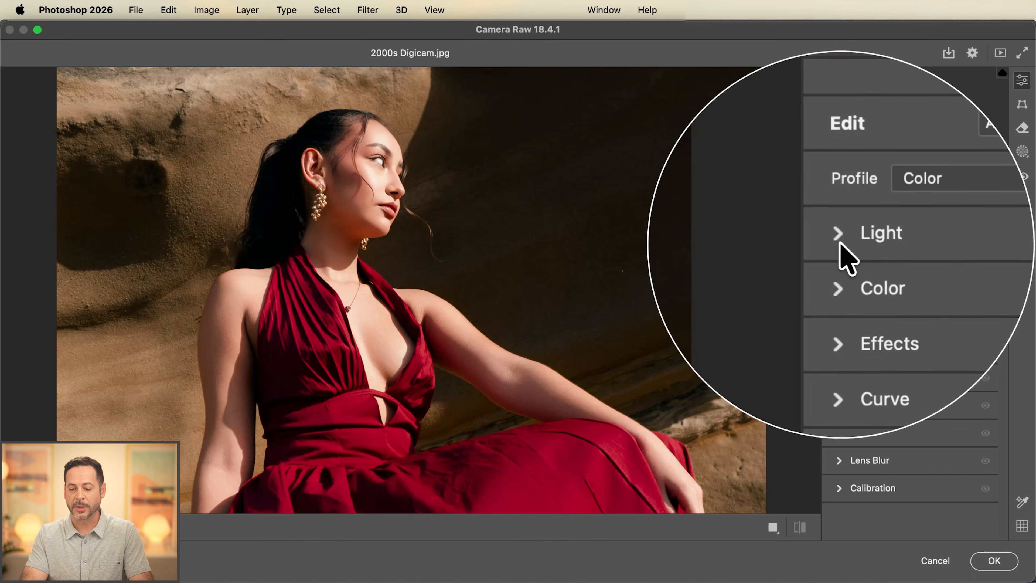
pyautogui.click(839, 240)
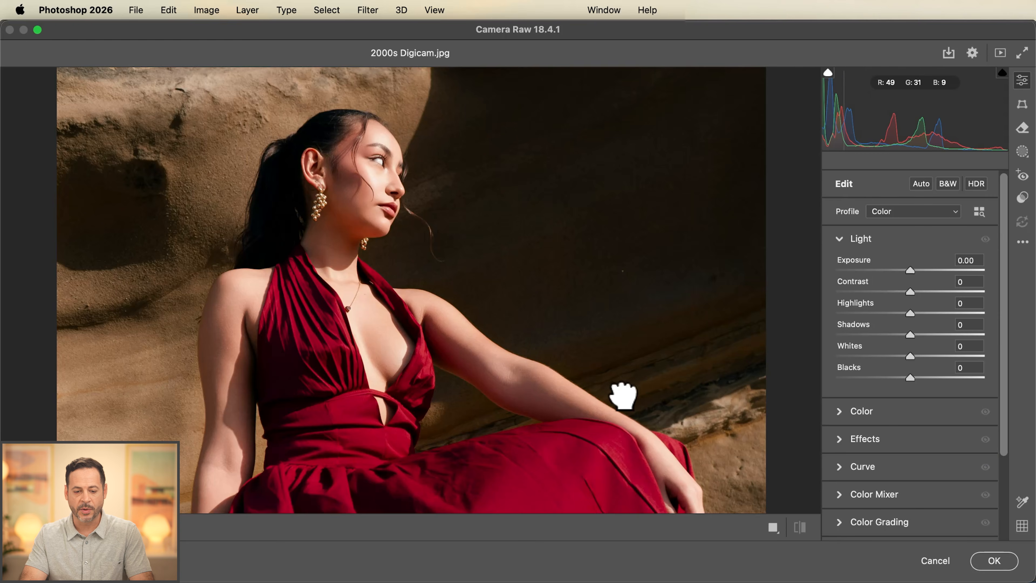
pyautogui.moveTo(619, 393); pyautogui.dragTo(562, 342)
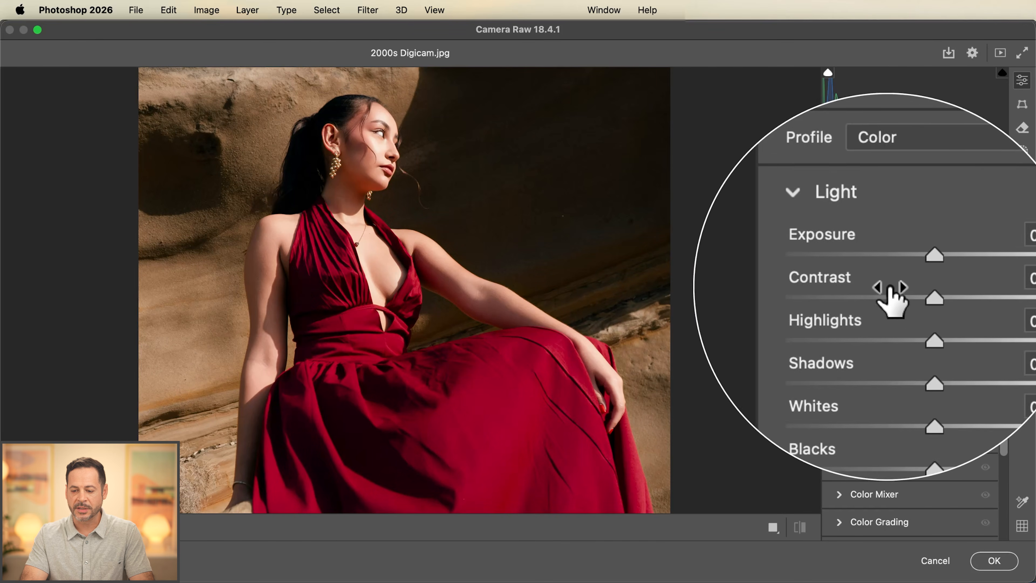
pyautogui.moveTo(910, 290); pyautogui.dragTo(934, 285)
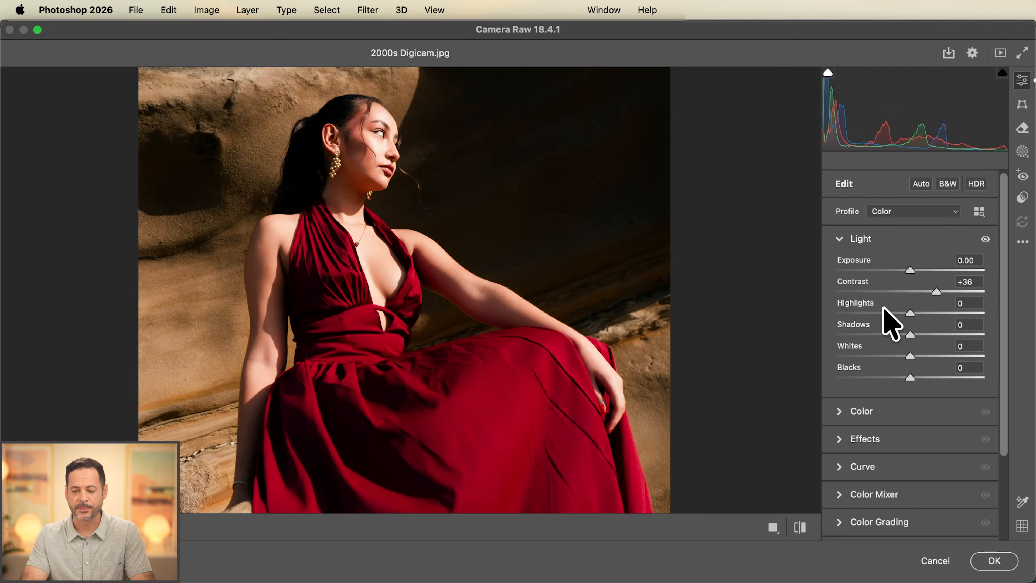
pyautogui.click(840, 239)
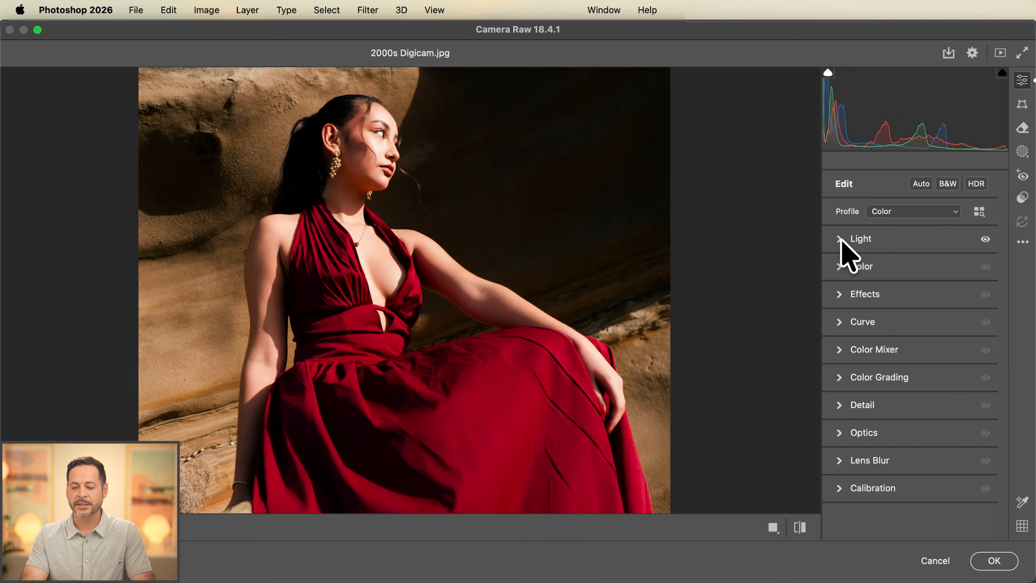
# - Cool the white balance by setting Temperature to -10 and Tint to -10
pyautogui.click(840, 267)
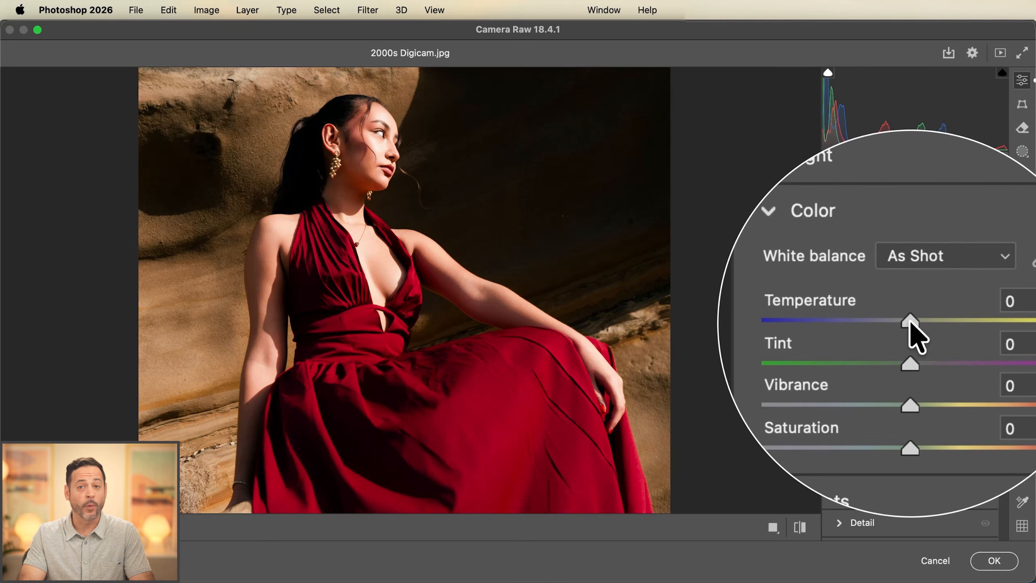
pyautogui.moveTo(909, 323); pyautogui.dragTo(905, 323)
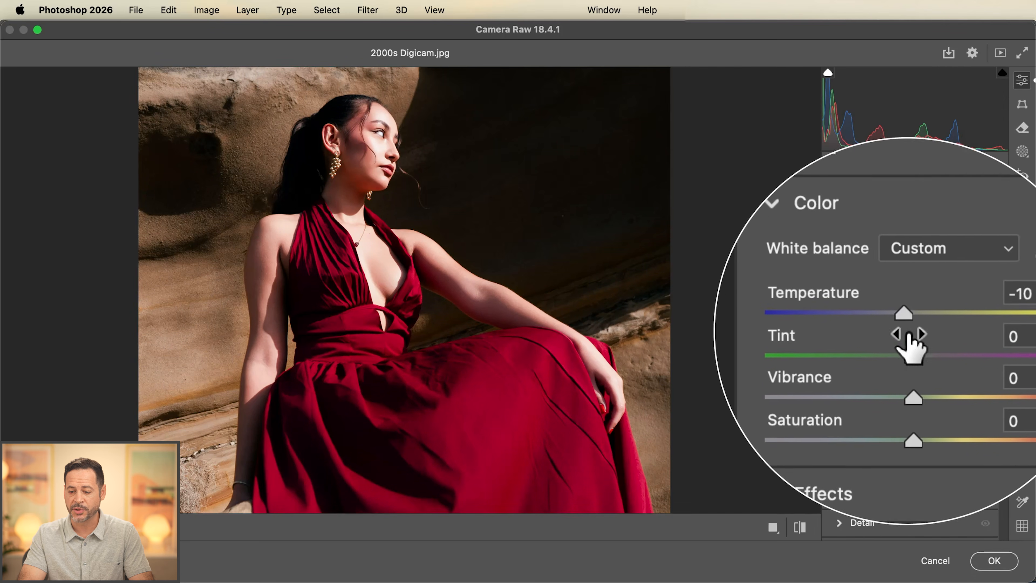
pyautogui.moveTo(913, 343); pyautogui.dragTo(902, 342)
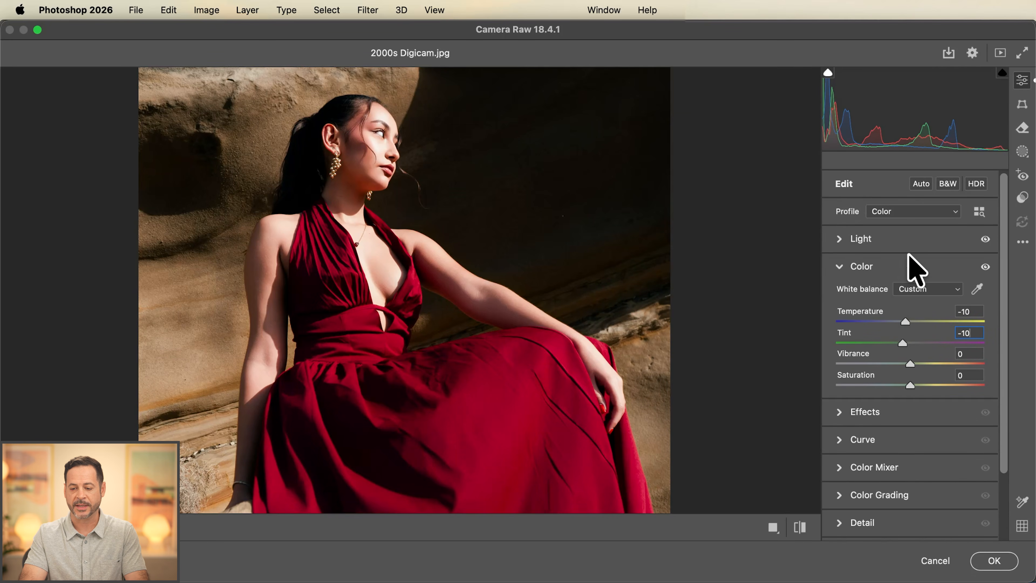
pyautogui.click(907, 265)
pyautogui.click(907, 266)
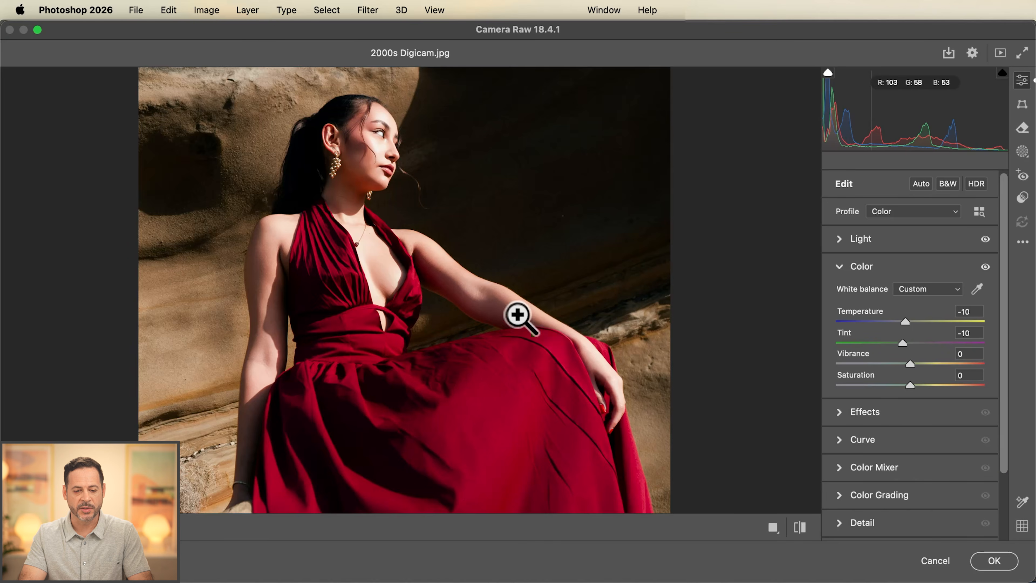
# - Compare the whole photo with its original settings, and switch to a side-by-side before/after view
pyautogui.click(516, 320)
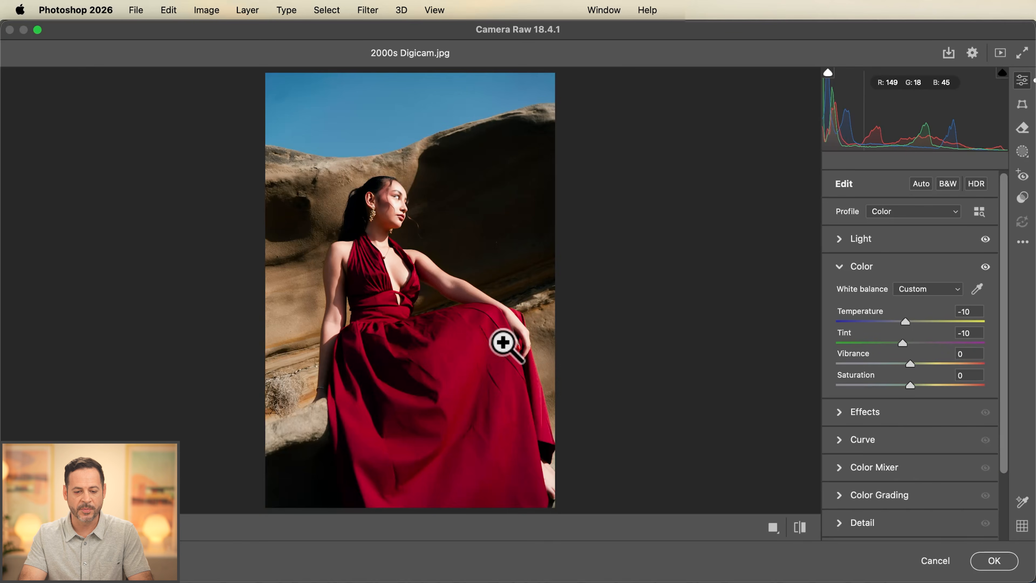
pyautogui.click(801, 528)
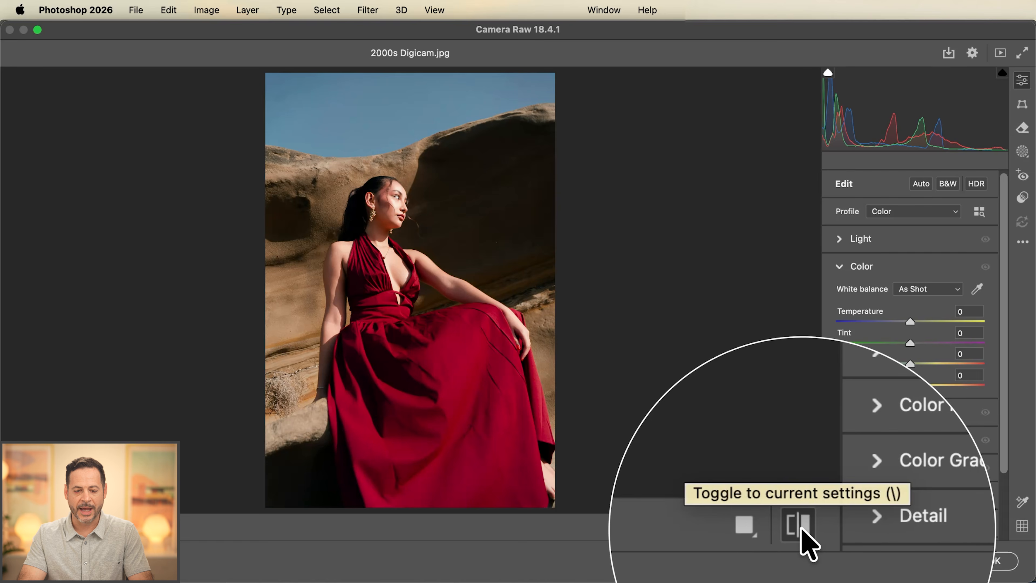
pyautogui.click(801, 529)
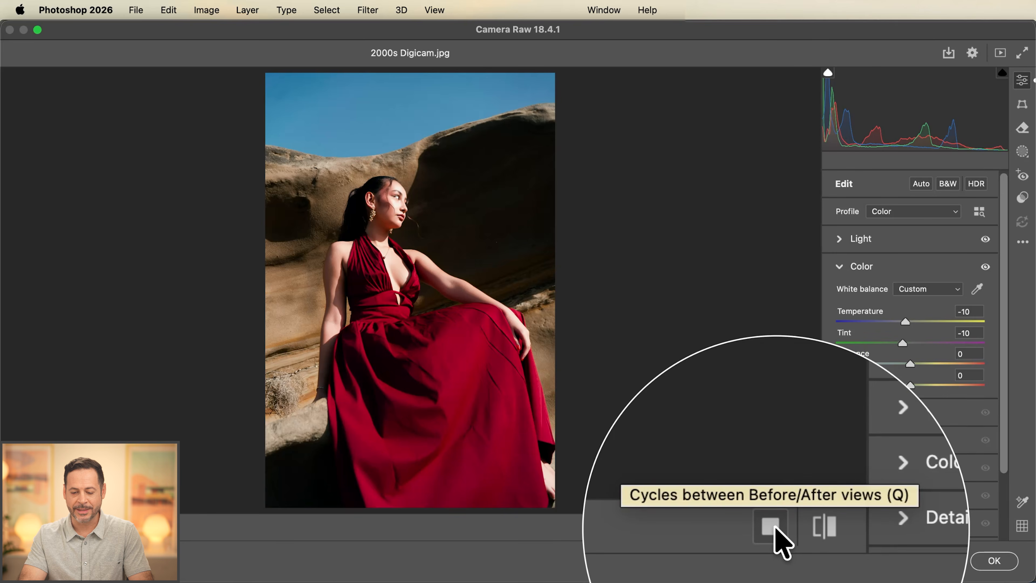
pyautogui.click(773, 527)
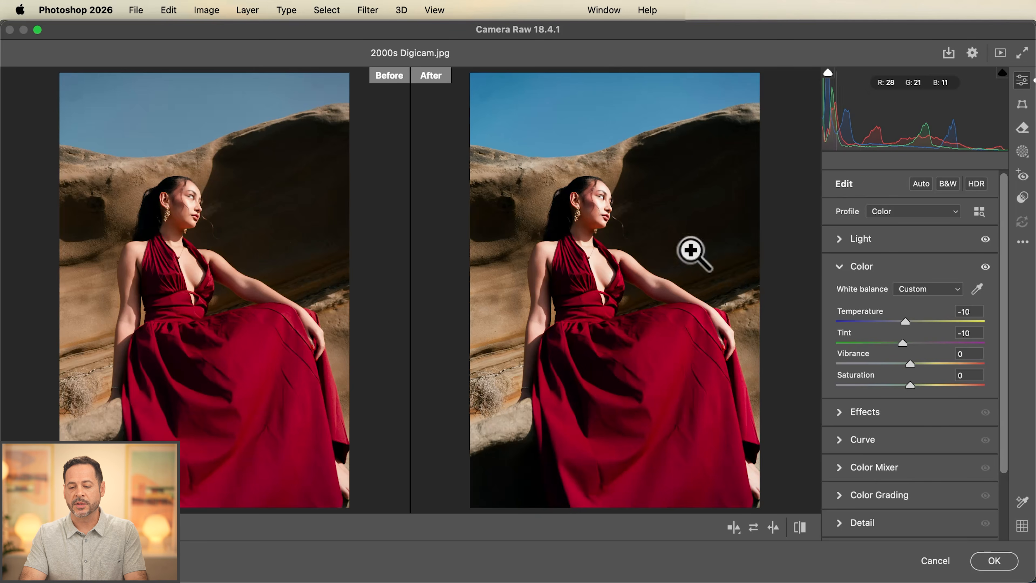
# - Set Texture to +83 and Clarity to +39, checking the effect on the face at 100% zoom
pyautogui.click(840, 264)
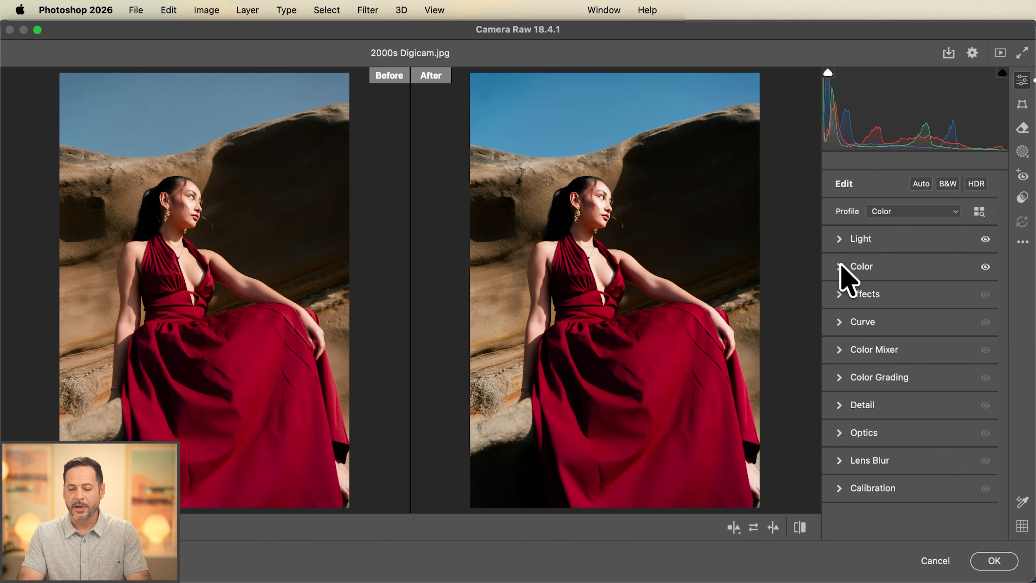
pyautogui.click(842, 293)
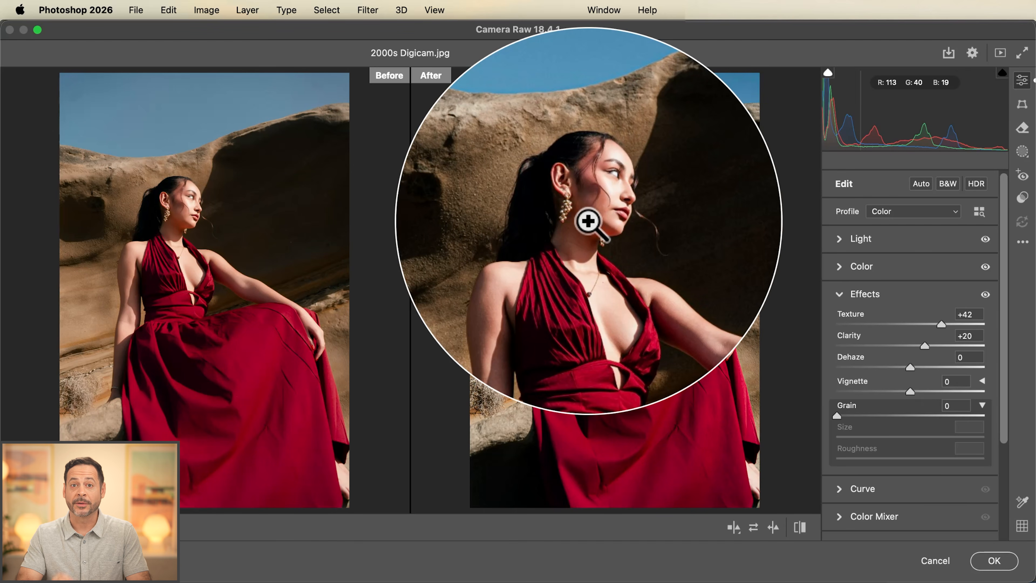
pyautogui.click(588, 221)
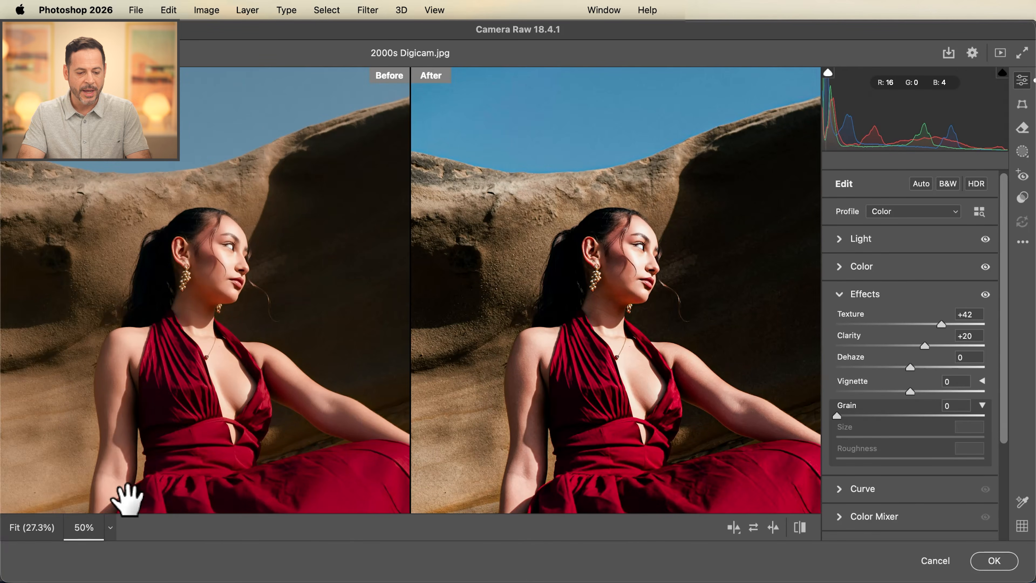
pyautogui.click(110, 531)
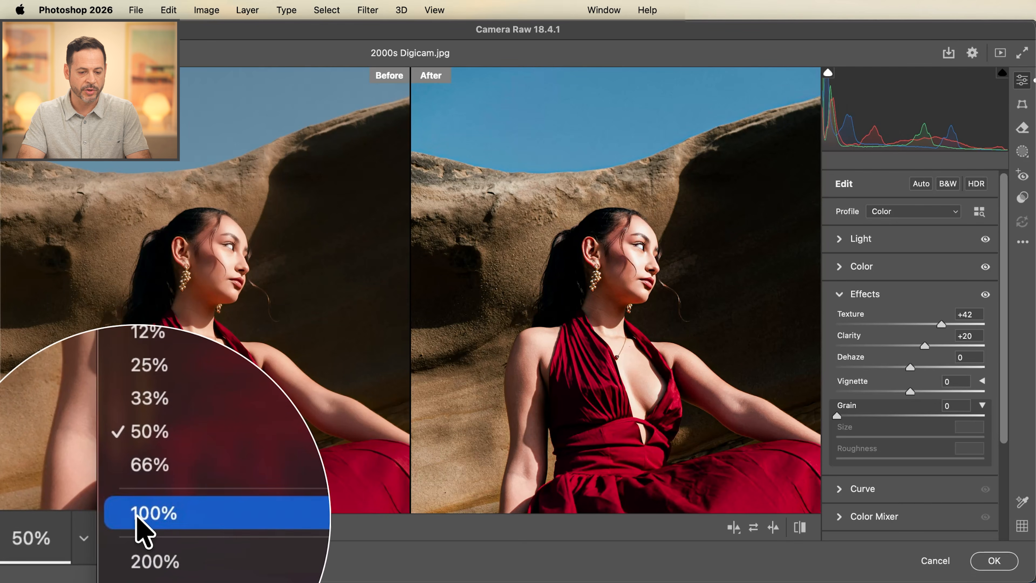
pyautogui.click(139, 515)
pyautogui.moveTo(527, 333); pyautogui.dragTo(550, 312)
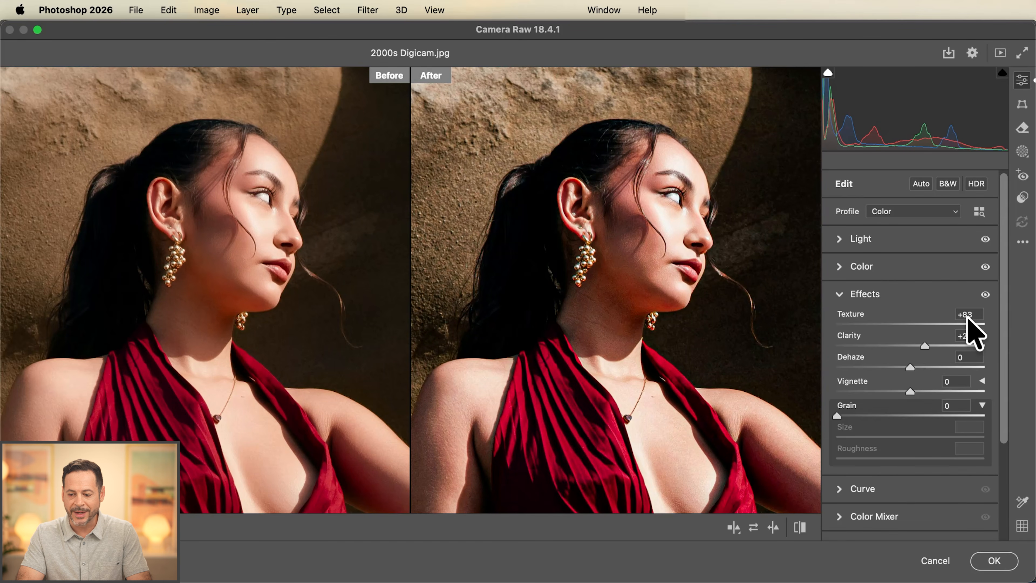
pyautogui.moveTo(926, 343)
pyautogui.mouseDown()
pyautogui.moveTo(946, 343)
pyautogui.moveTo(931, 342)
pyautogui.mouseUp()
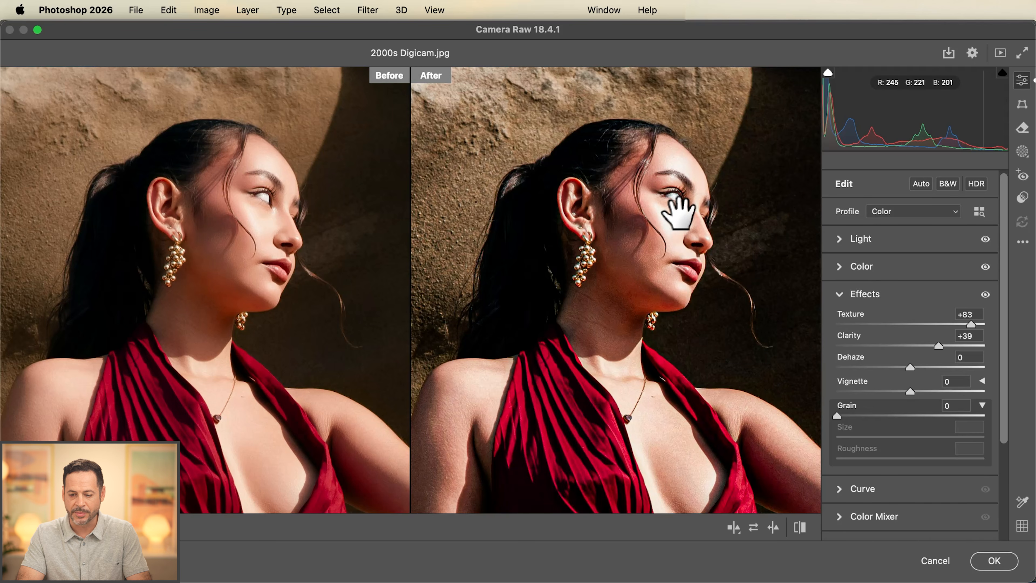
pyautogui.click(671, 281)
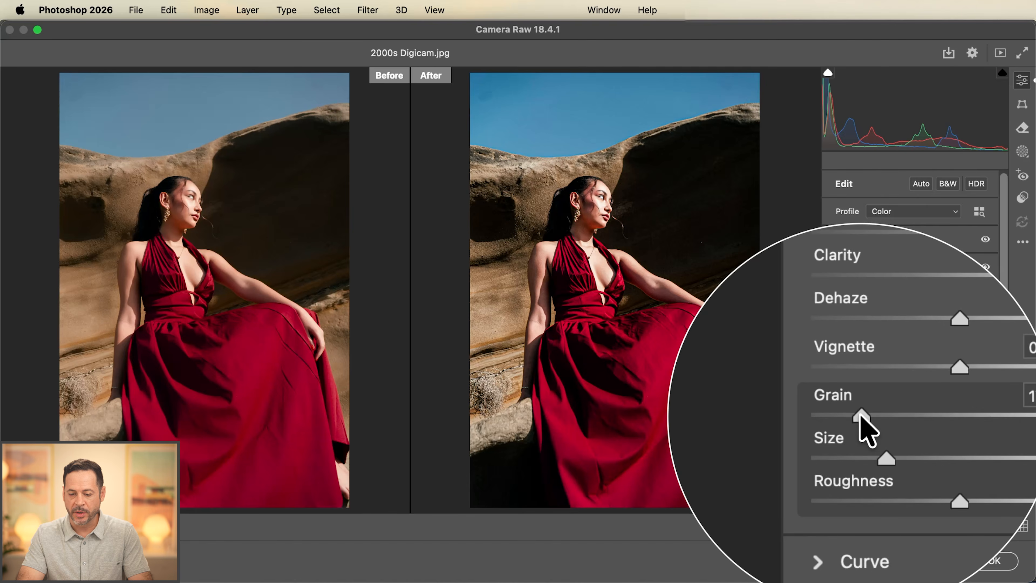
# - Add grain to the photo with an amount of 44, size 18 and roughness 48
pyautogui.moveTo(861, 416); pyautogui.dragTo(885, 416)
pyautogui.click(603, 229)
pyautogui.click(592, 219)
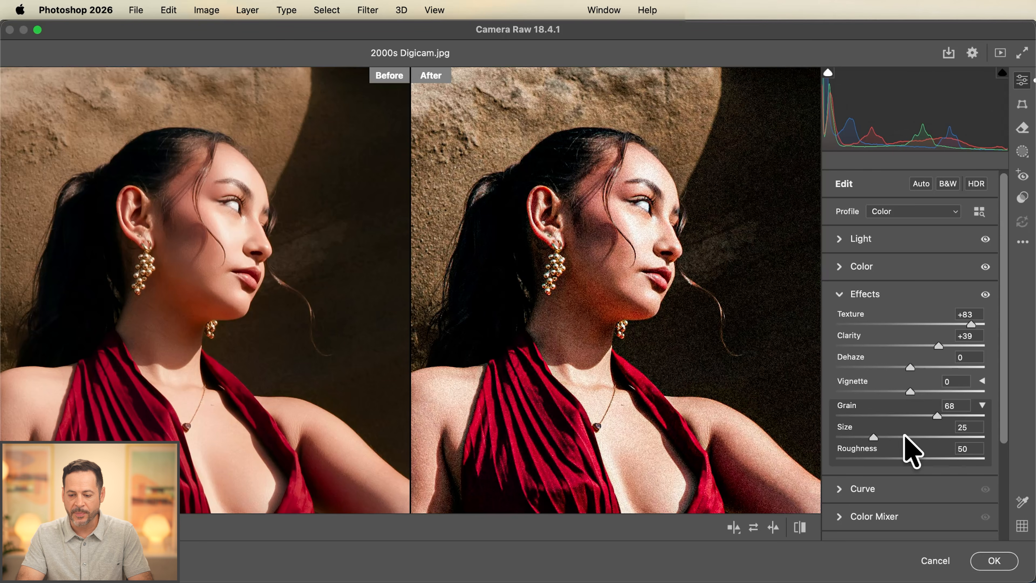
pyautogui.moveTo(875, 437)
pyautogui.mouseDown()
pyautogui.moveTo(931, 436)
pyautogui.moveTo(866, 437)
pyautogui.mouseUp()
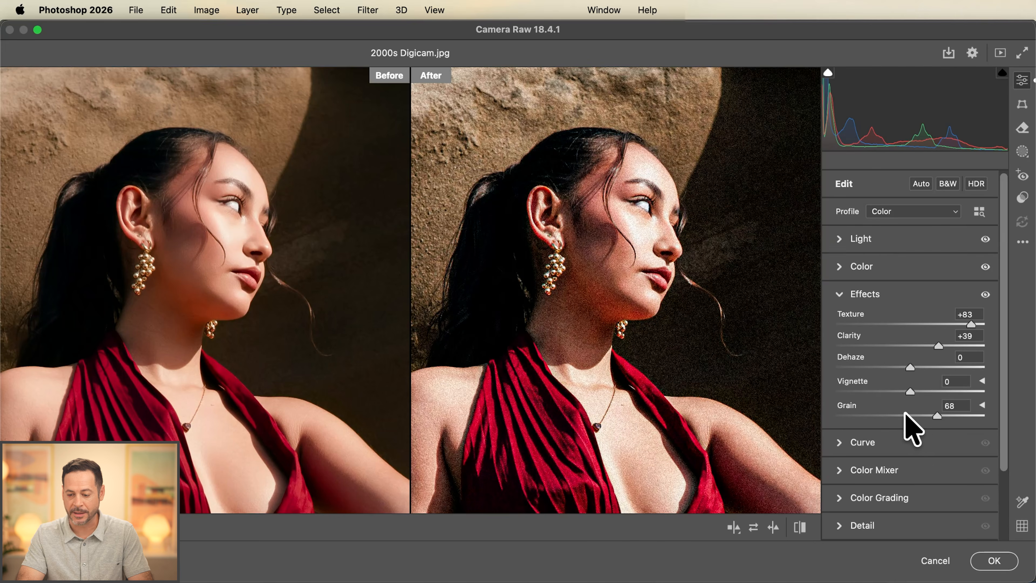
pyautogui.click(980, 405)
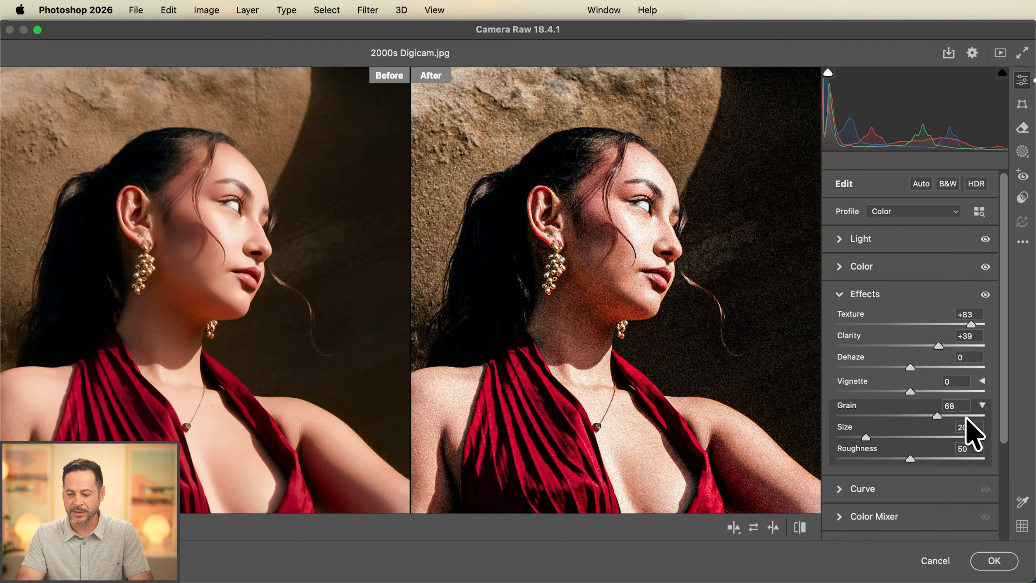
pyautogui.moveTo(869, 436); pyautogui.dragTo(953, 430)
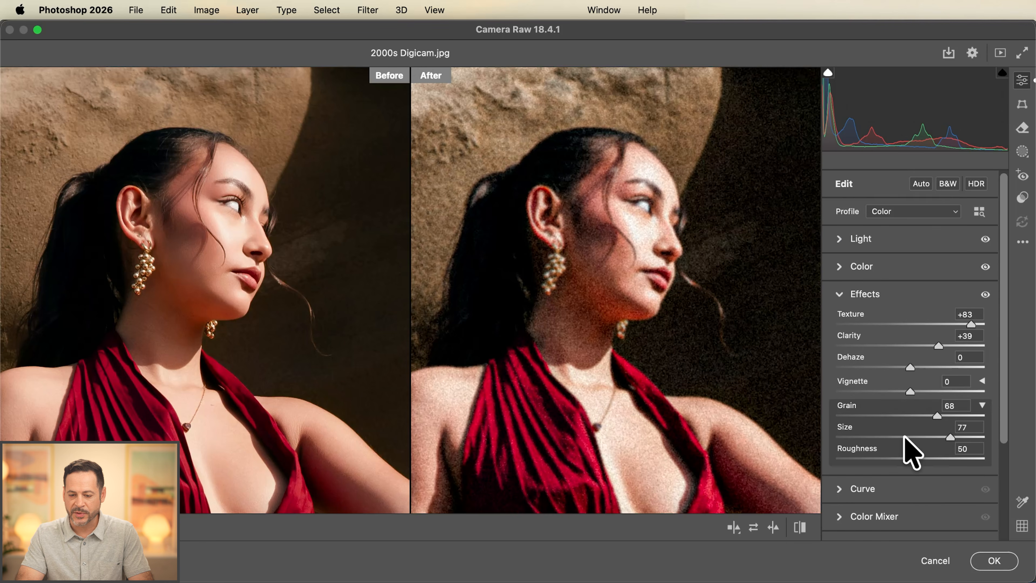
pyautogui.moveTo(904, 435); pyautogui.dragTo(862, 435)
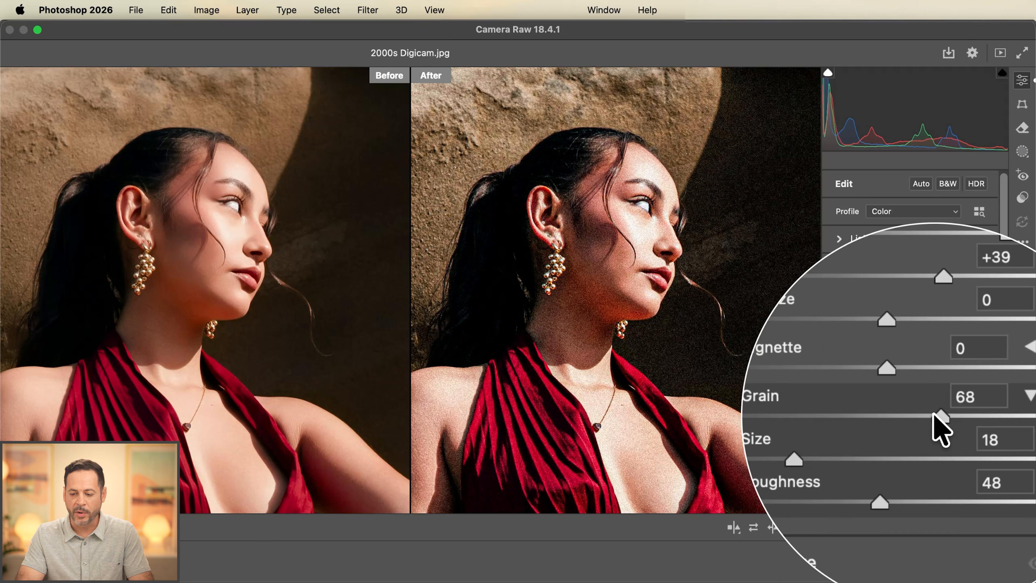
pyautogui.moveTo(936, 415); pyautogui.dragTo(901, 415)
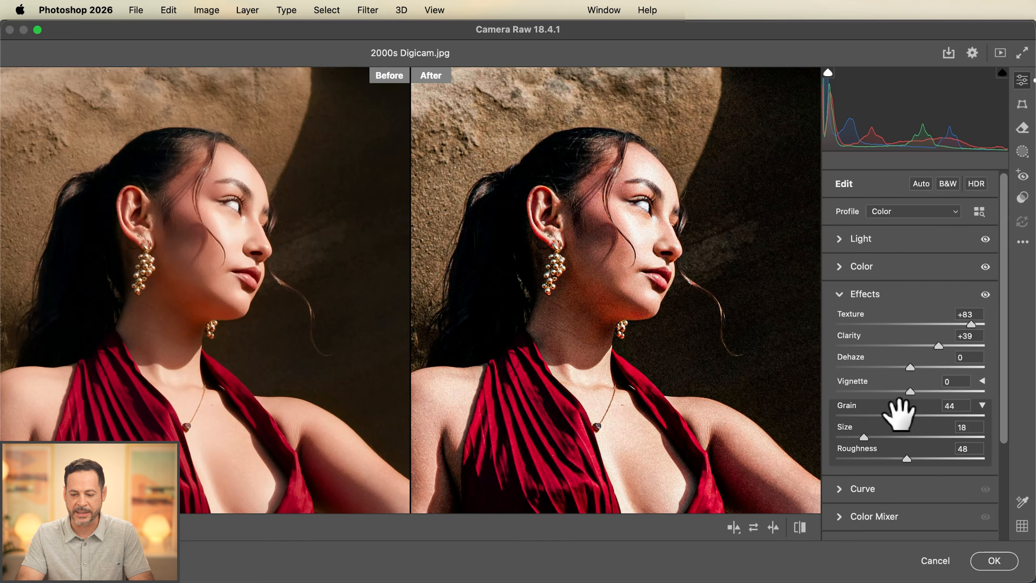
pyautogui.click(836, 294)
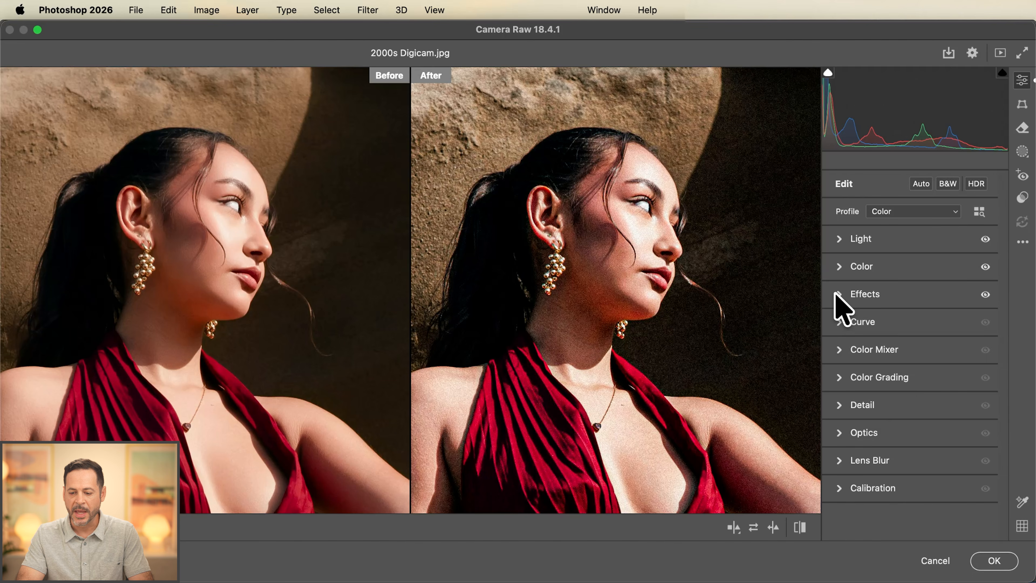
# - Tint the photo's shadows slightly toward blue with Color Grading
pyautogui.click(599, 303)
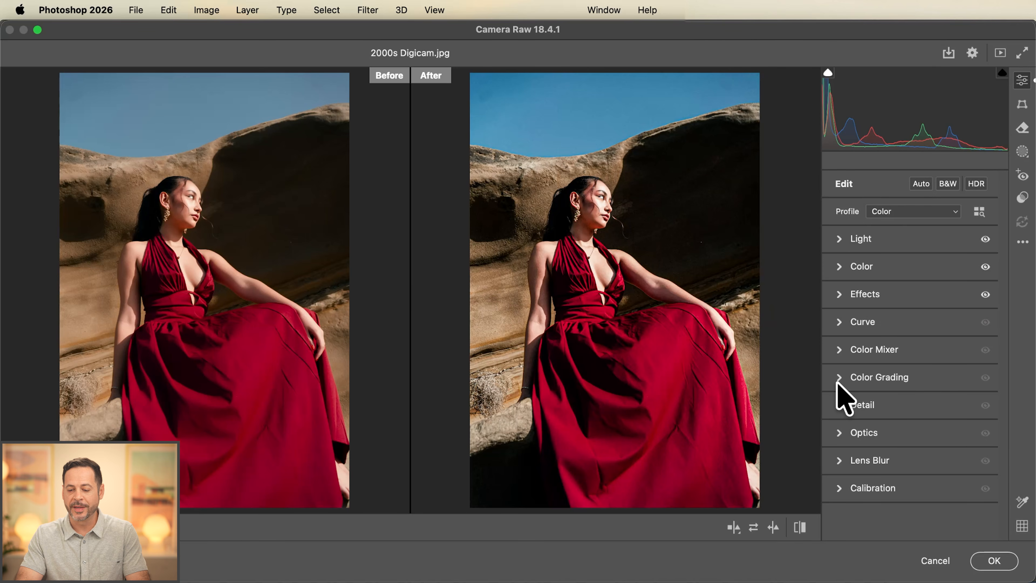
pyautogui.click(837, 383)
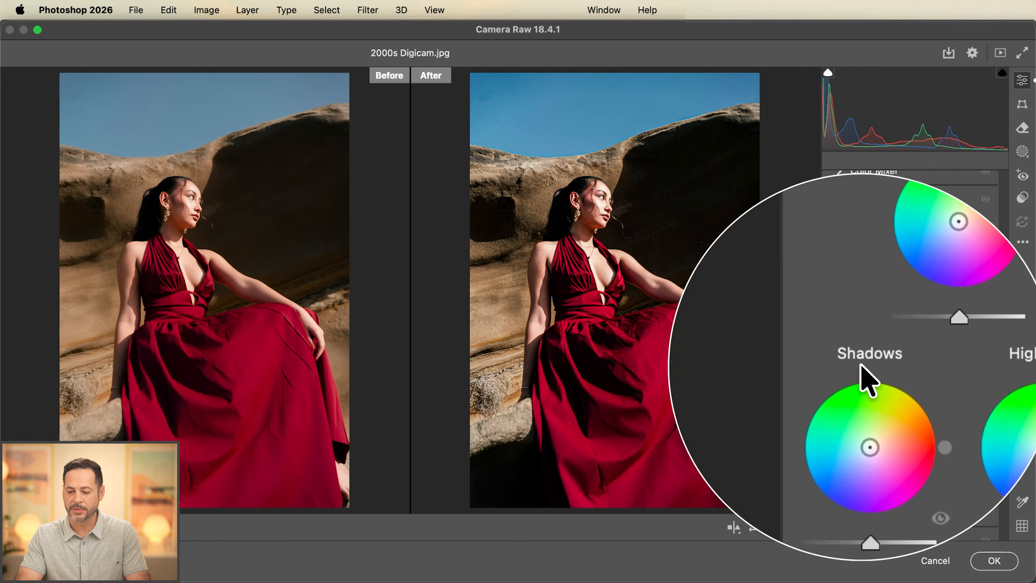
pyautogui.moveTo(866, 406); pyautogui.dragTo(864, 414)
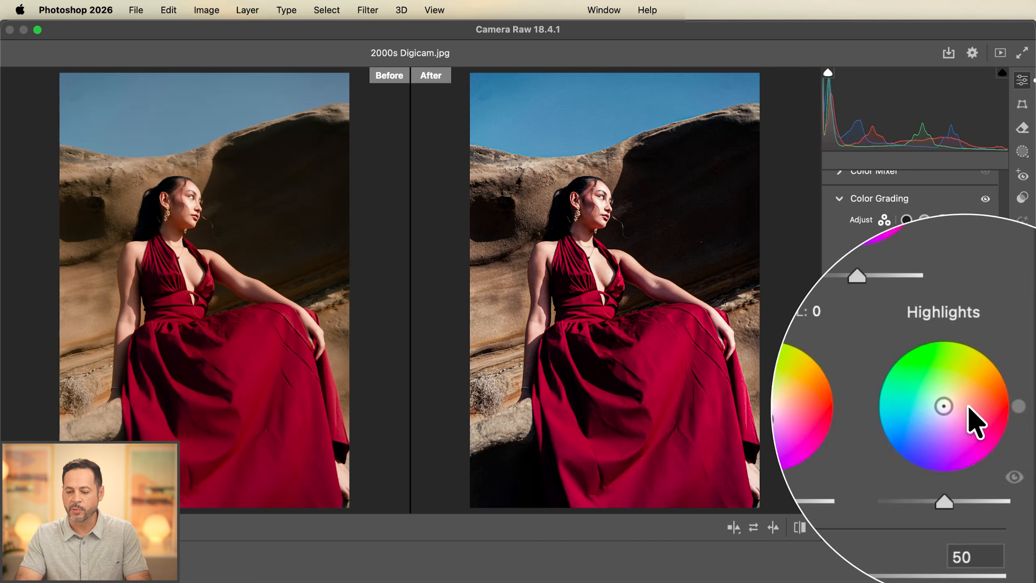
# - Tint the photo's highlights toward warm yellow-orange with Color Grading, using a hue of 48 and saturation of 59
pyautogui.moveTo(954, 409); pyautogui.dragTo(954, 406)
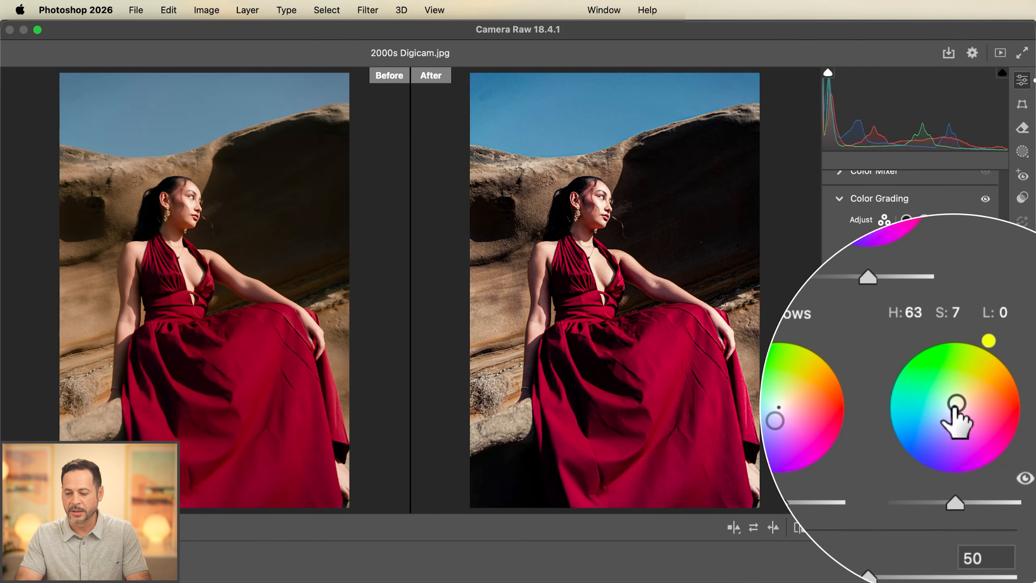
pyautogui.moveTo(954, 406); pyautogui.dragTo(980, 378)
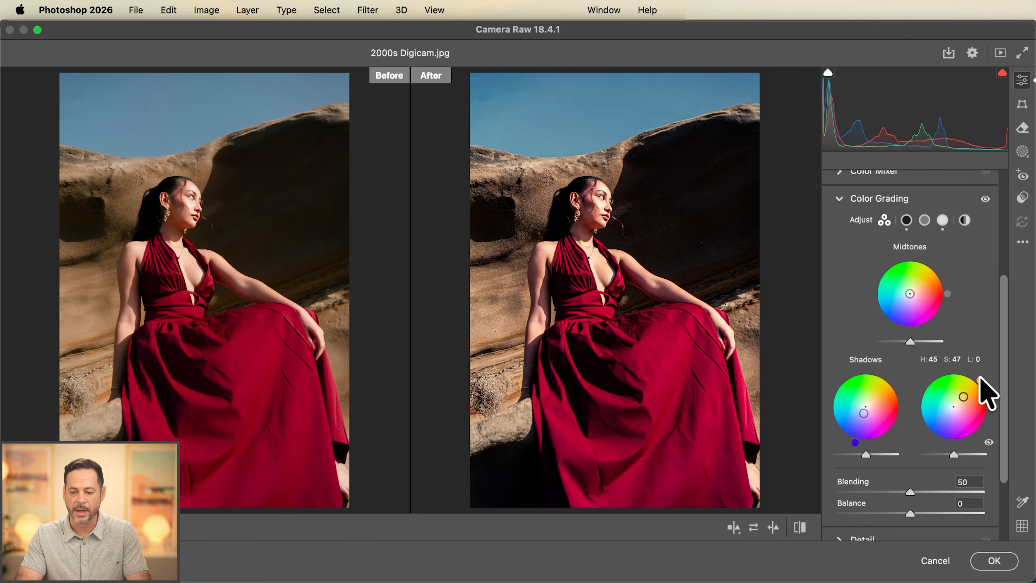
pyautogui.moveTo(963, 397); pyautogui.dragTo(972, 386)
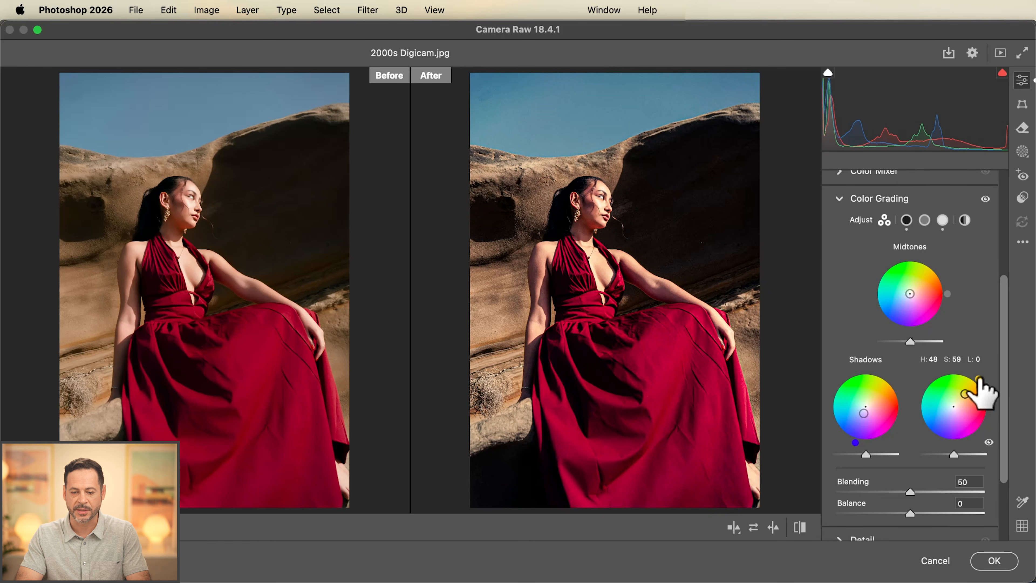
# - Compare the photo with and without the Color Grading adjustments, including a close view of the face
pyautogui.moveTo(590, 262); pyautogui.dragTo(622, 326)
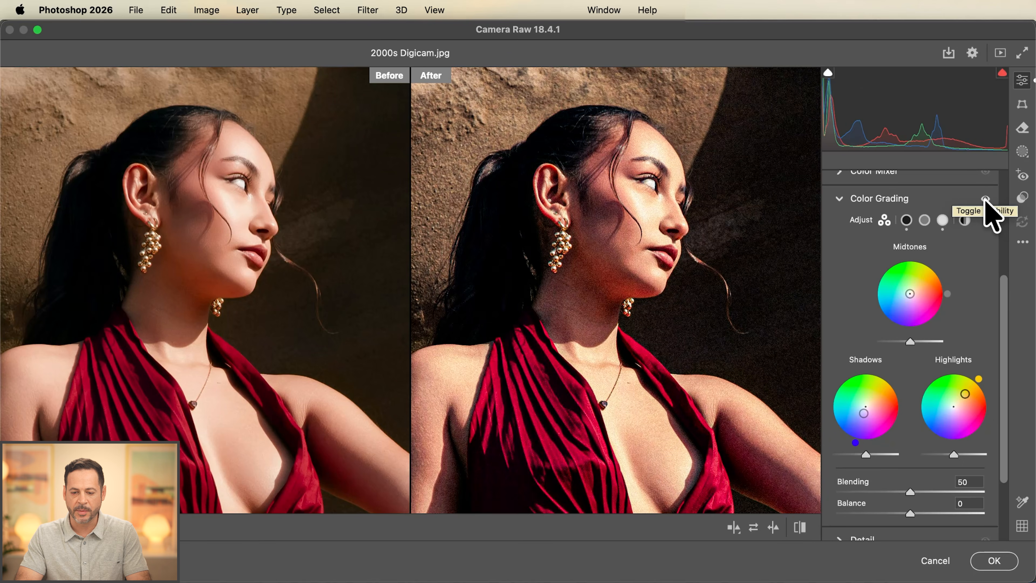
pyautogui.click(984, 199)
pyautogui.click(985, 199)
pyautogui.click(984, 199)
pyautogui.click(985, 199)
pyautogui.click(984, 199)
pyautogui.click(984, 199)
pyautogui.click(984, 199)
pyautogui.click(985, 199)
pyautogui.click(985, 199)
pyautogui.click(984, 199)
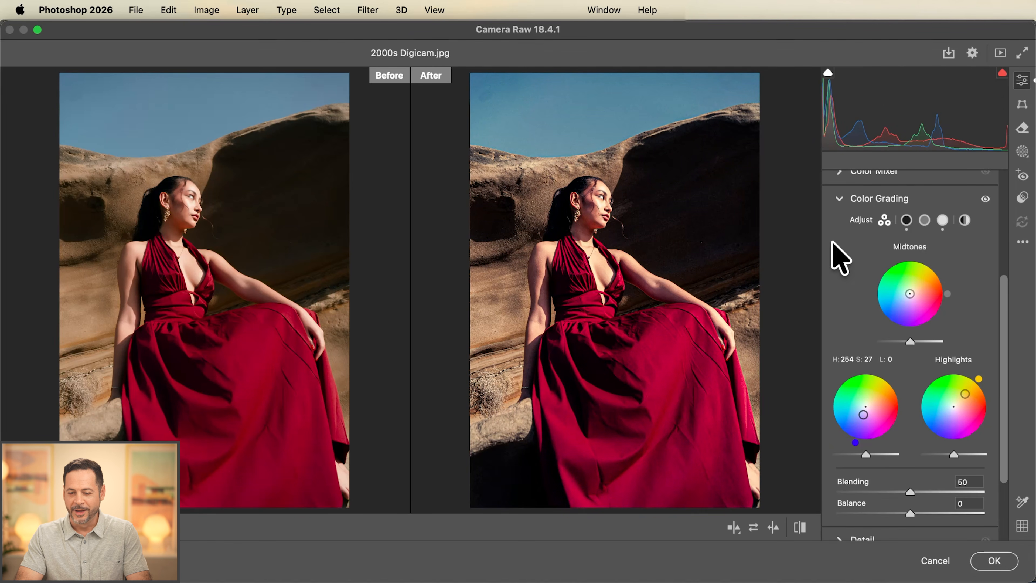
# - Add a dark Optics vignette to the photo with an amount of -67 and a midpoint of 24
pyautogui.click(839, 199)
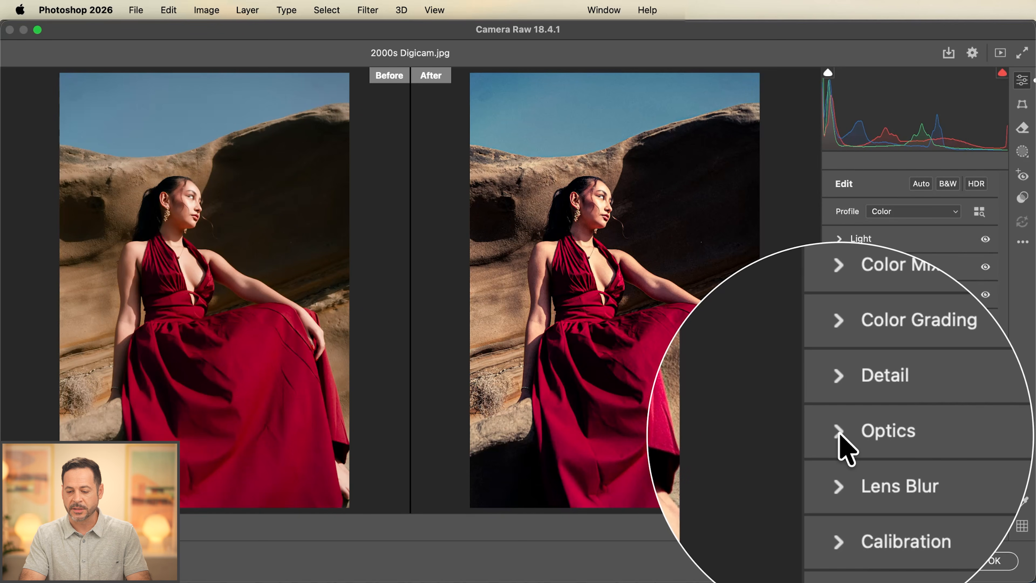
pyautogui.click(873, 430)
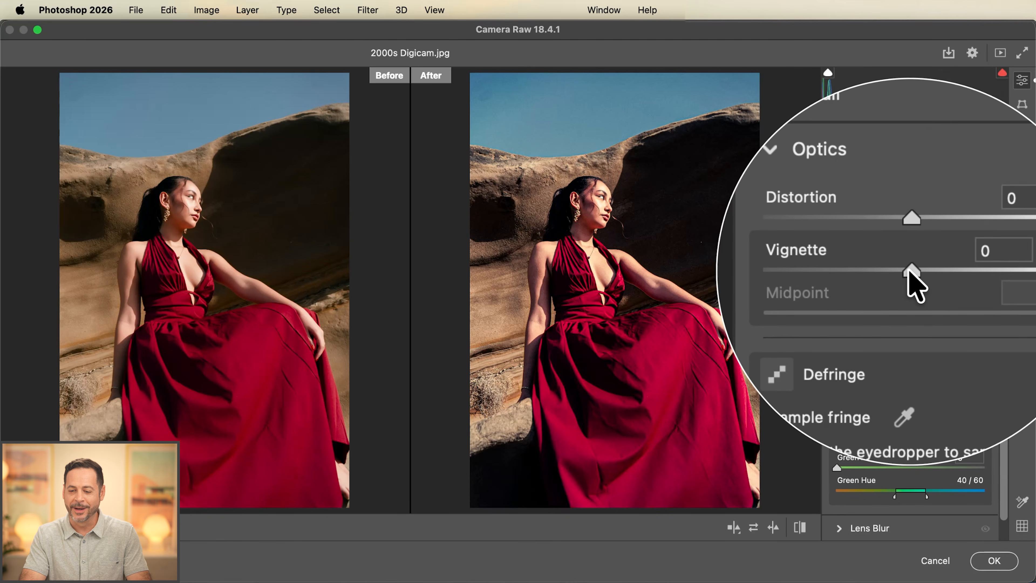
pyautogui.moveTo(909, 270); pyautogui.dragTo(858, 269)
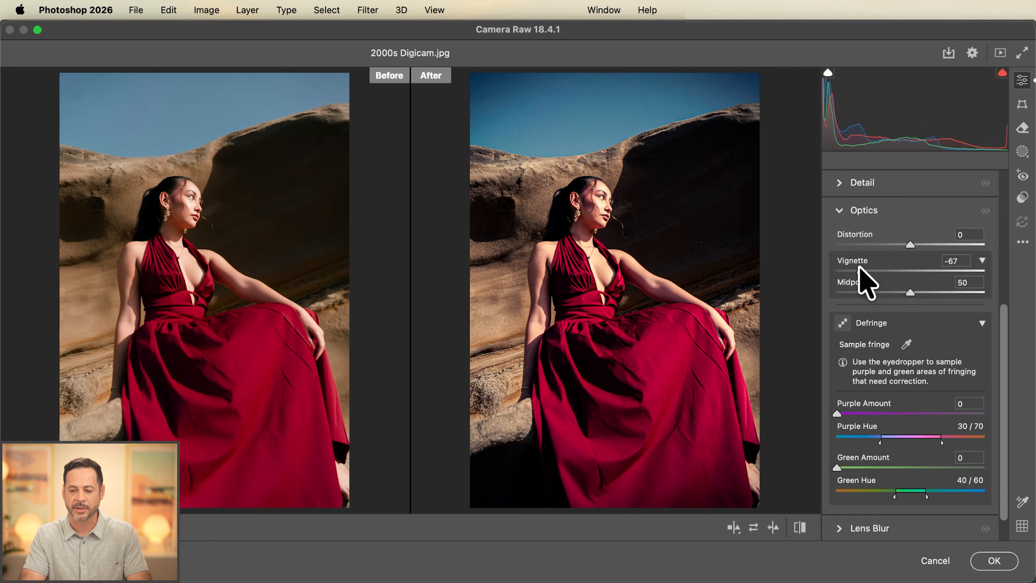
pyautogui.moveTo(906, 290); pyautogui.dragTo(871, 283)
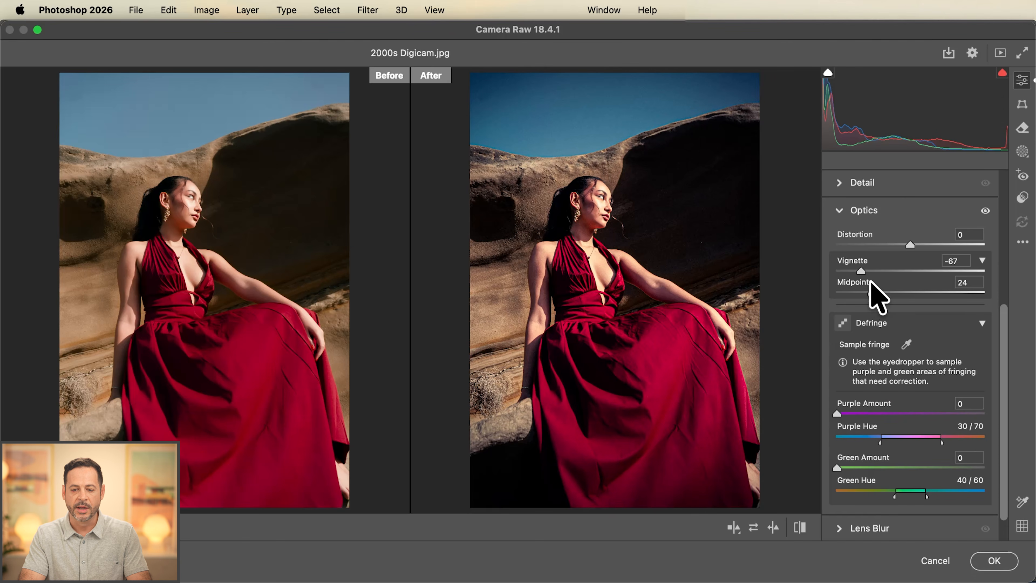
pyautogui.click(838, 210)
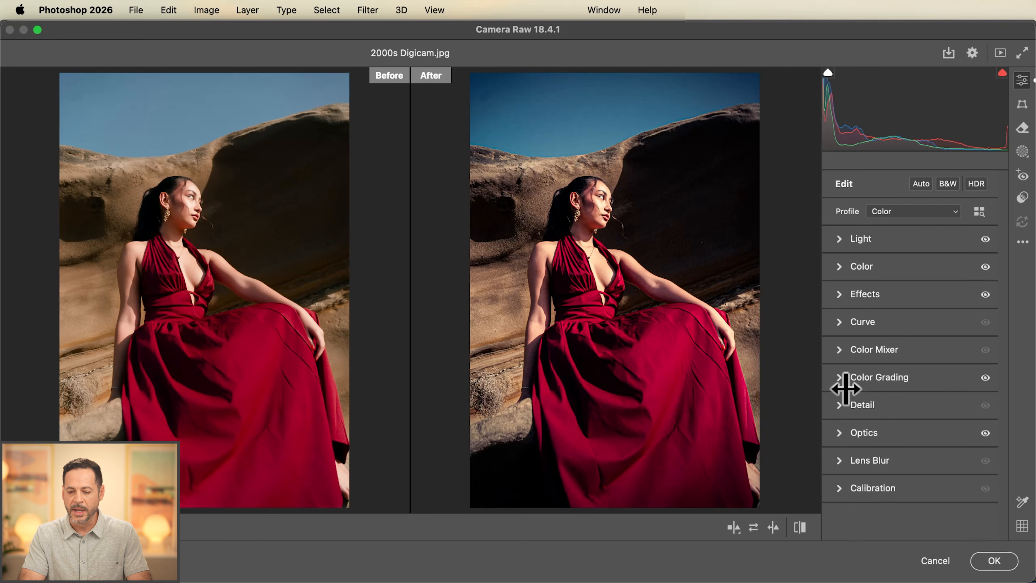
# - Strengthen the Color Grading highlights' yellow tint slightly and check its effect on the face up close
pyautogui.click(842, 378)
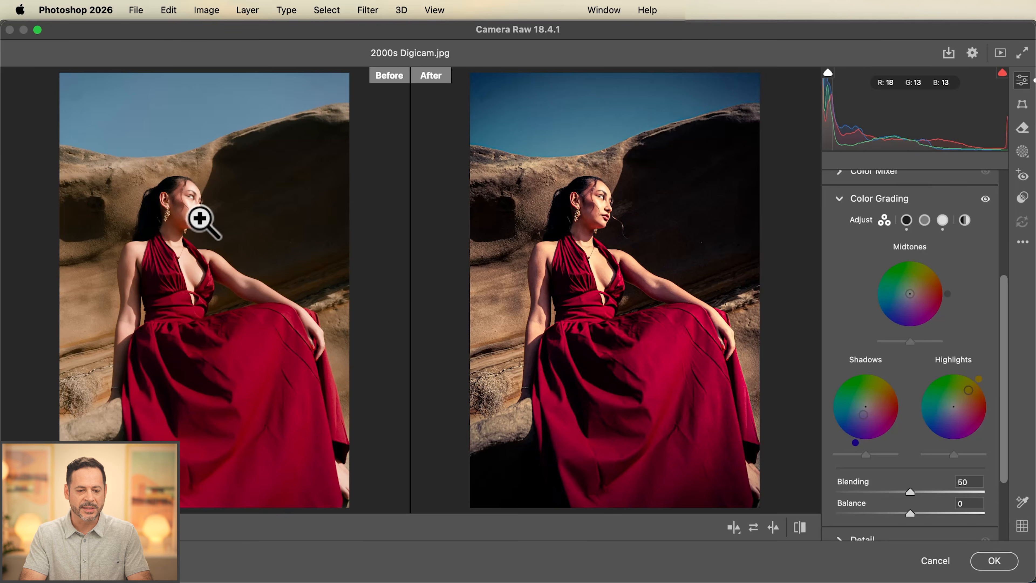
pyautogui.click(620, 272)
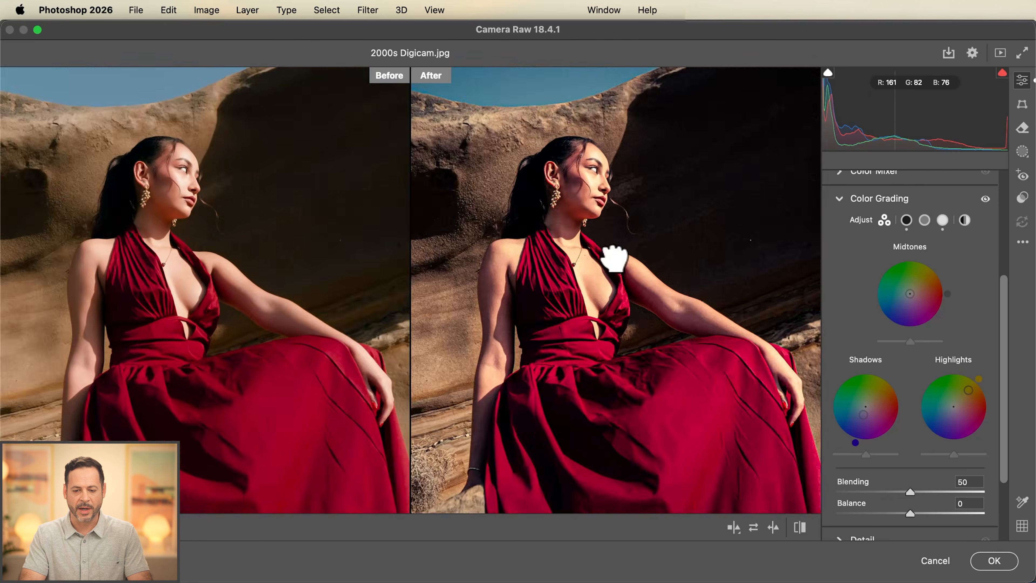
pyautogui.scroll(3, 654, 341)
pyautogui.moveTo(654, 341); pyautogui.dragTo(658, 334)
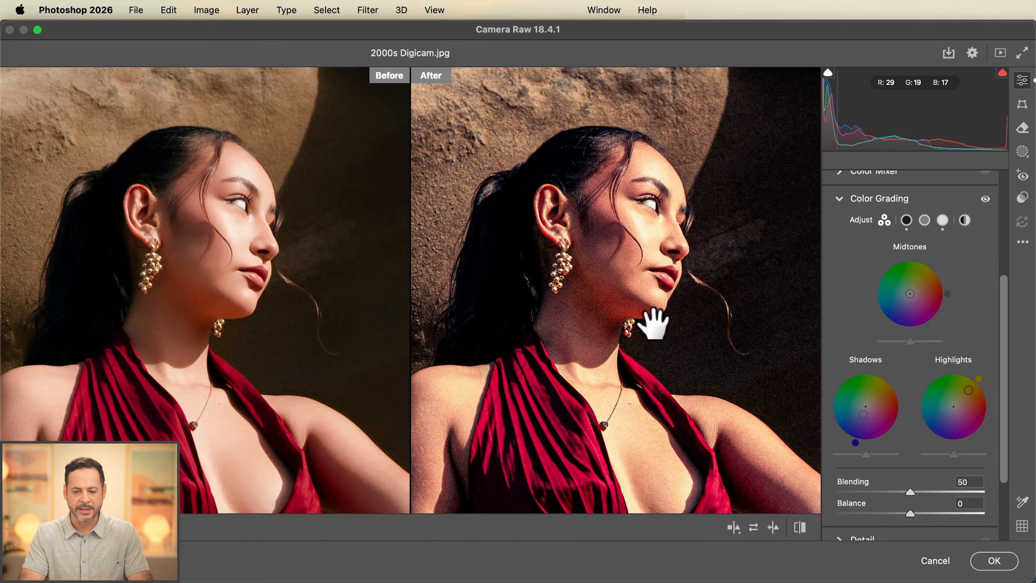
pyautogui.click(653, 323)
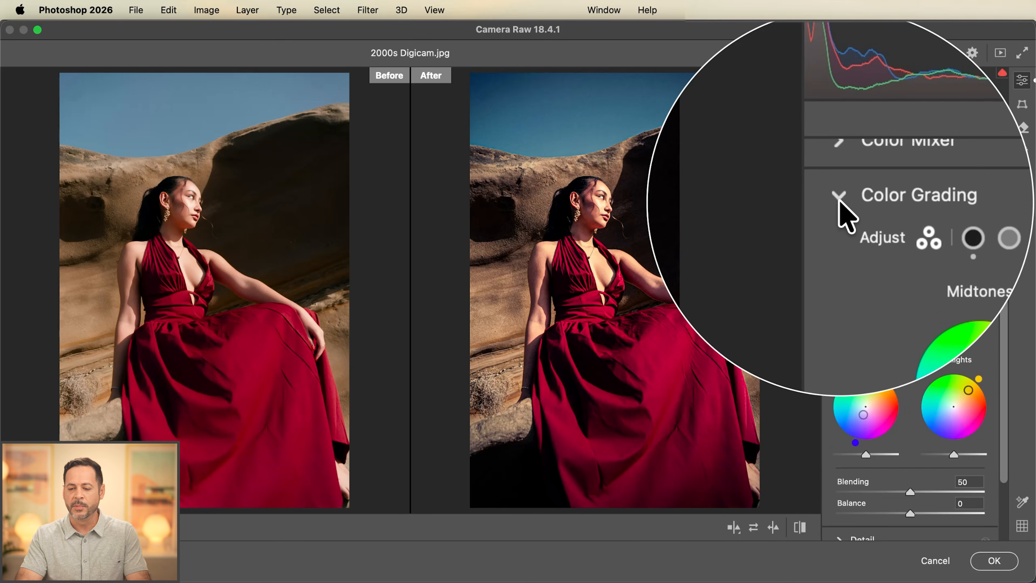
# - Create a large radial gradient mask centered beside the woman's face, extending beyond the sides of the photo
pyautogui.click(839, 200)
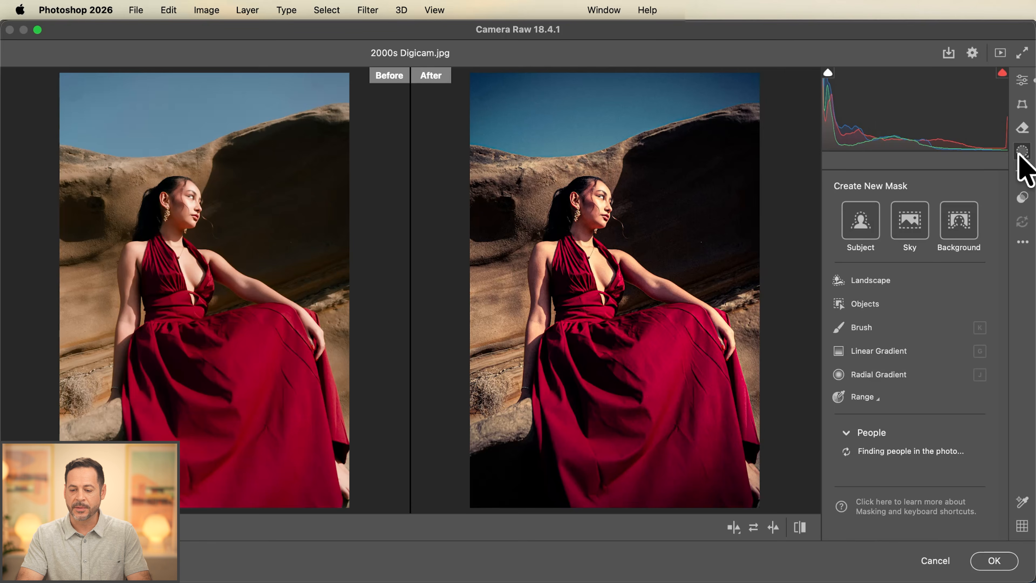
pyautogui.click(876, 376)
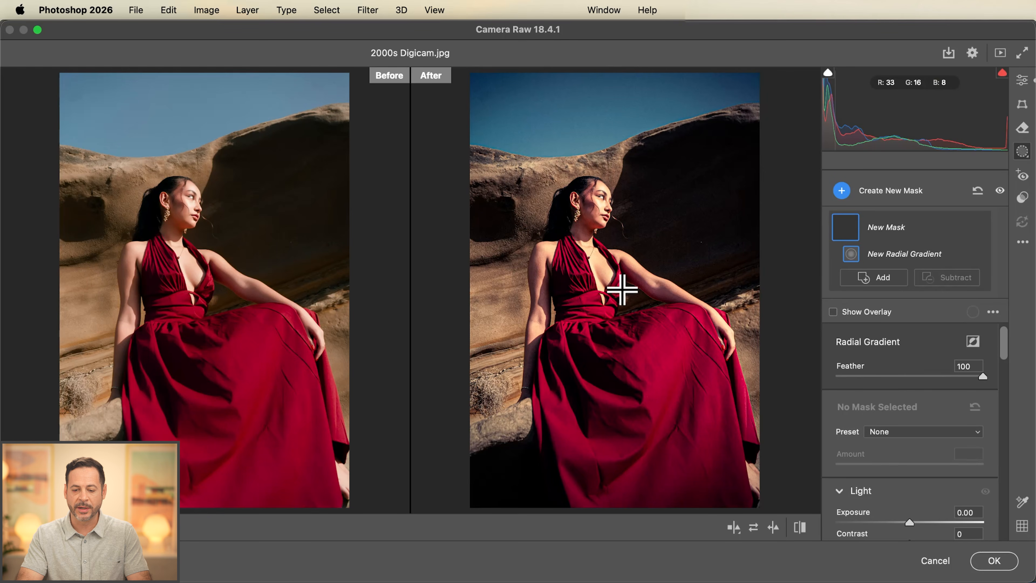
pyautogui.moveTo(620, 233); pyautogui.dragTo(783, 411)
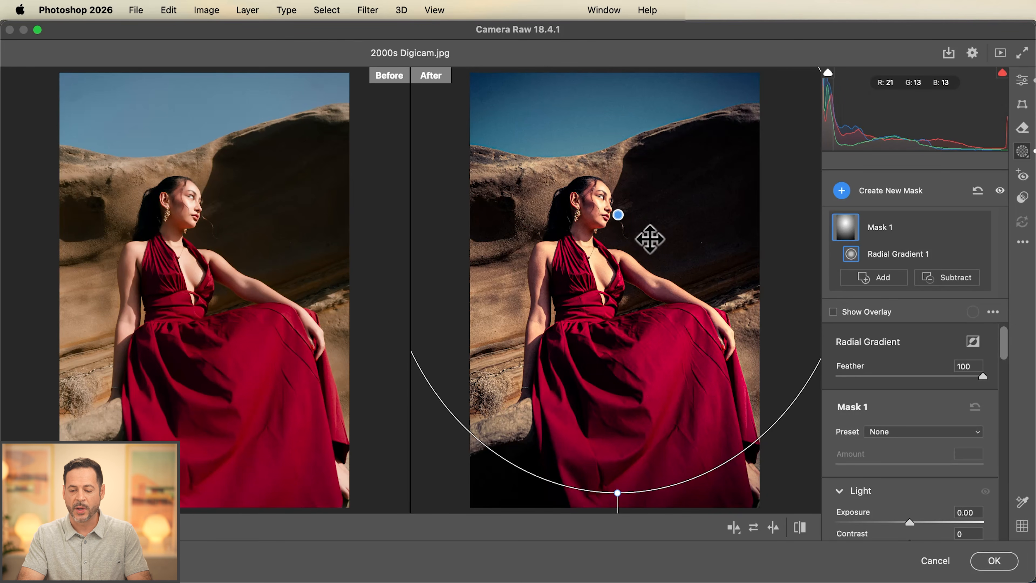
# - Set the radial mask's exposure to +1.25 and move its center down to the woman's chest
pyautogui.scroll(-5, 877, 342)
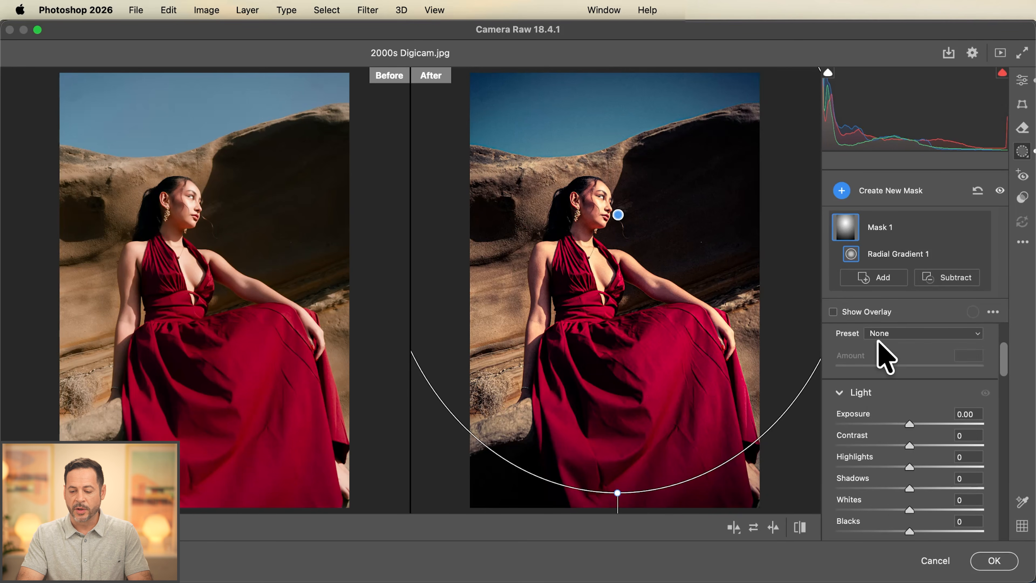
pyautogui.scroll(-8, 864, 398)
pyautogui.scroll(-10, 865, 398)
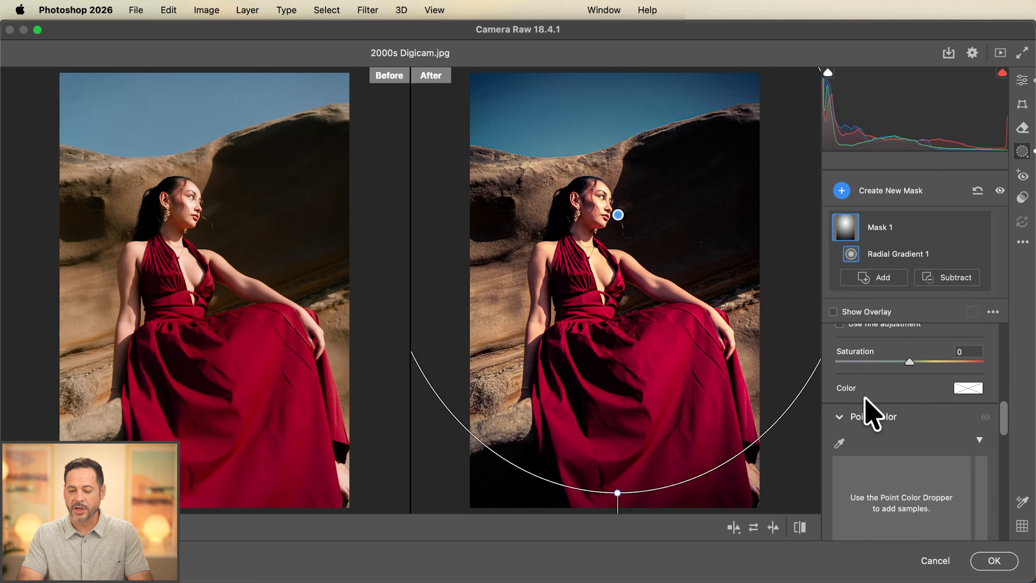
pyautogui.scroll(15, 864, 398)
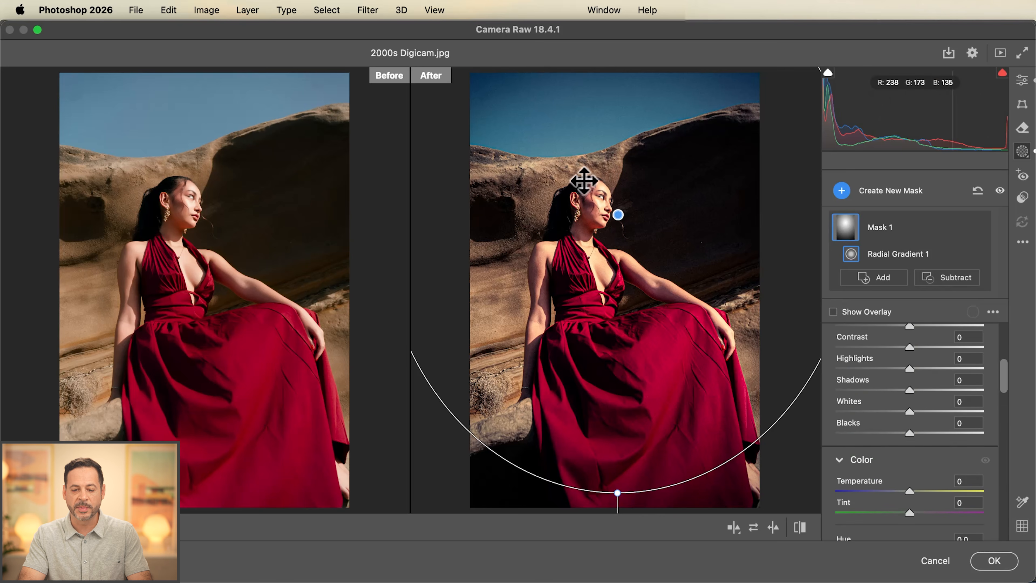
pyautogui.scroll(5, 893, 404)
pyautogui.scroll(-2, 877, 420)
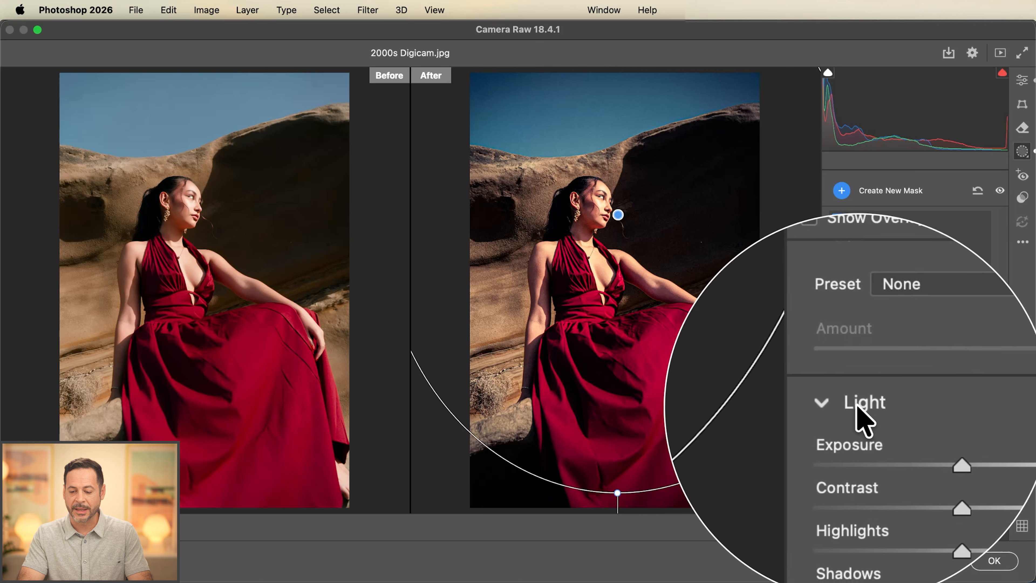
pyautogui.moveTo(909, 434); pyautogui.dragTo(932, 435)
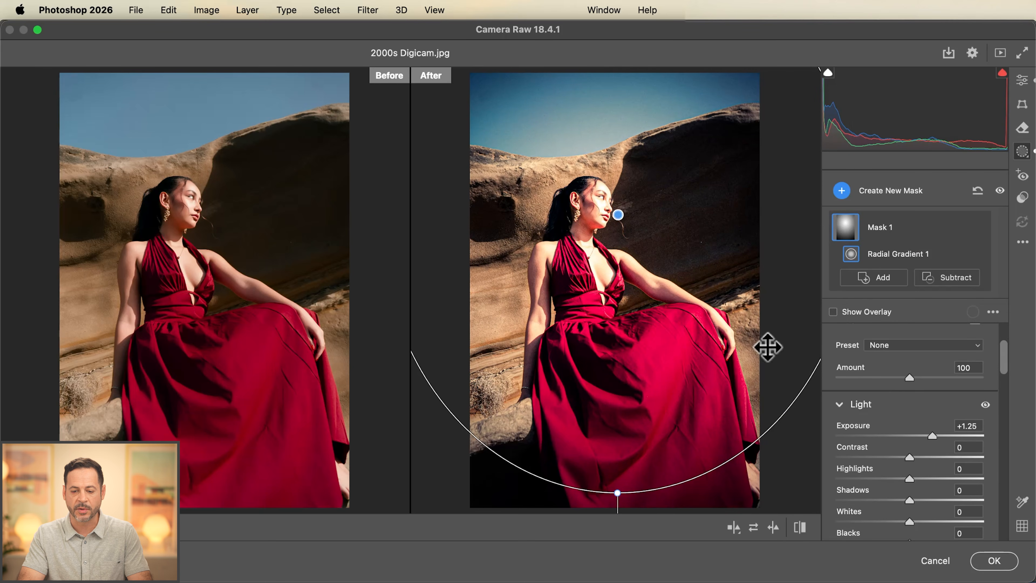
pyautogui.moveTo(620, 213); pyautogui.dragTo(618, 266)
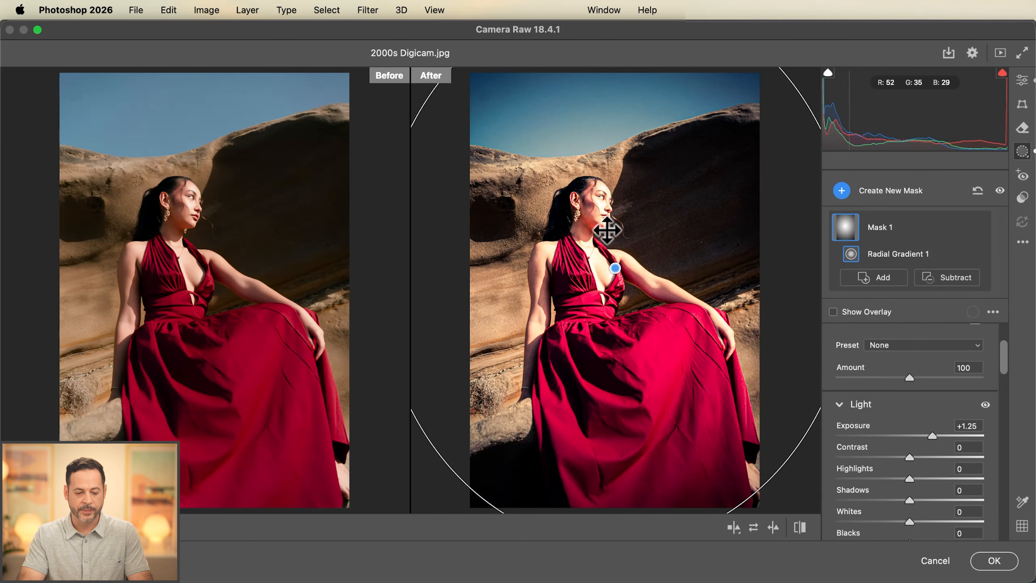
# - Compare the face at 100% zoom with and without the radial mask's brightening
pyautogui.press('super+equal')
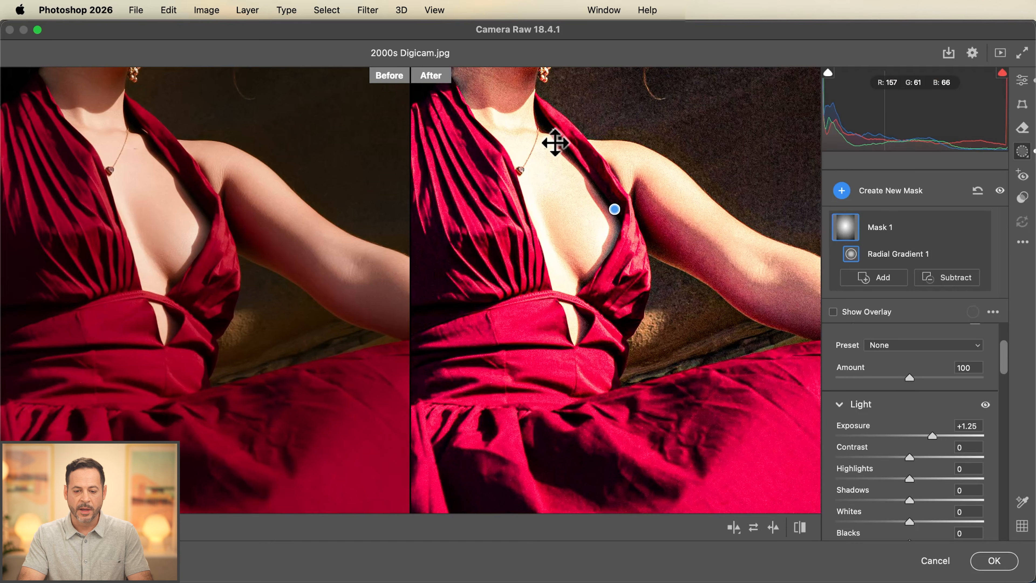
pyautogui.moveTo(530, 144); pyautogui.dragTo(603, 355)
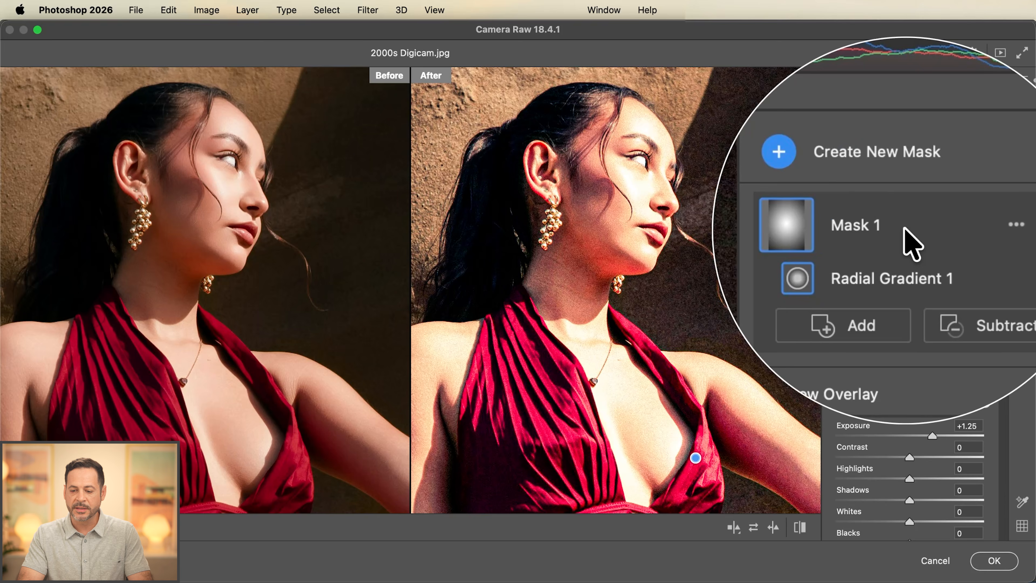
pyautogui.click(978, 227)
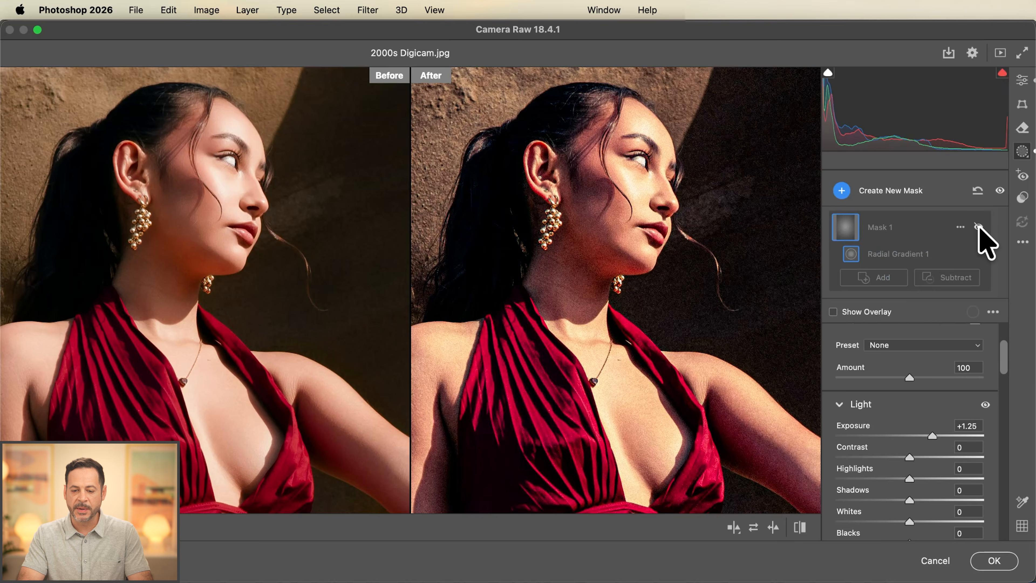
pyautogui.click(979, 227)
pyautogui.click(978, 227)
pyautogui.click(978, 227)
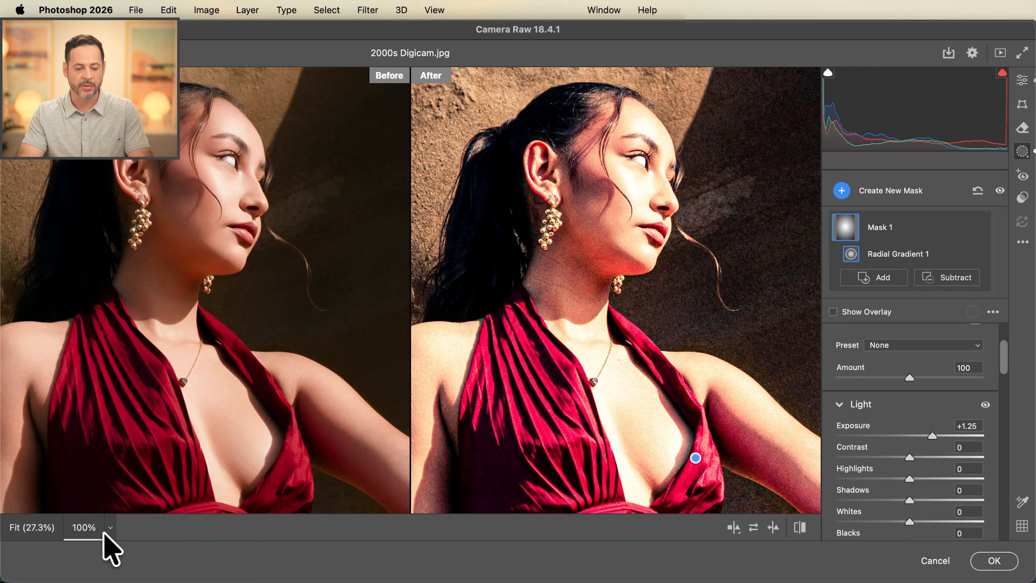
# - Fit the whole photo in view and compare it with and without the radial mask
pyautogui.click(30, 527)
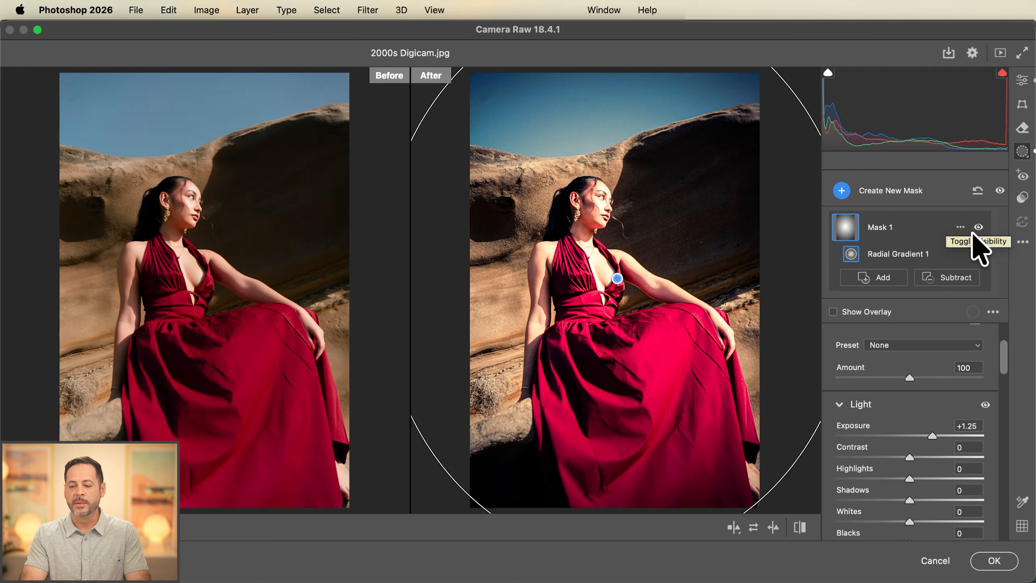
pyautogui.click(978, 227)
pyautogui.click(978, 227)
pyautogui.click(978, 227)
pyautogui.click(978, 227)
pyautogui.click(978, 226)
pyautogui.click(977, 227)
pyautogui.click(978, 227)
pyautogui.click(978, 227)
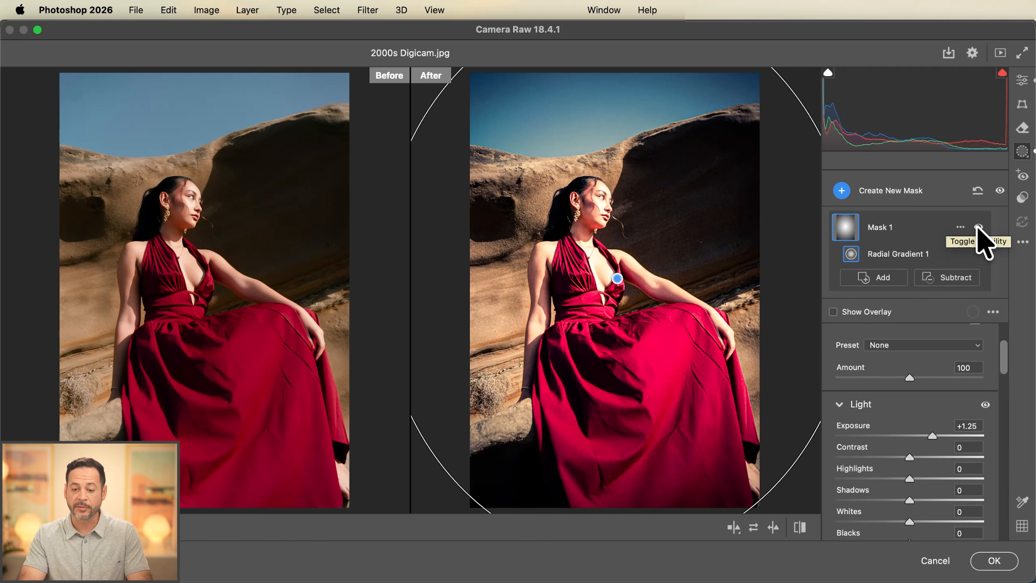
pyautogui.click(978, 227)
pyautogui.click(978, 227)
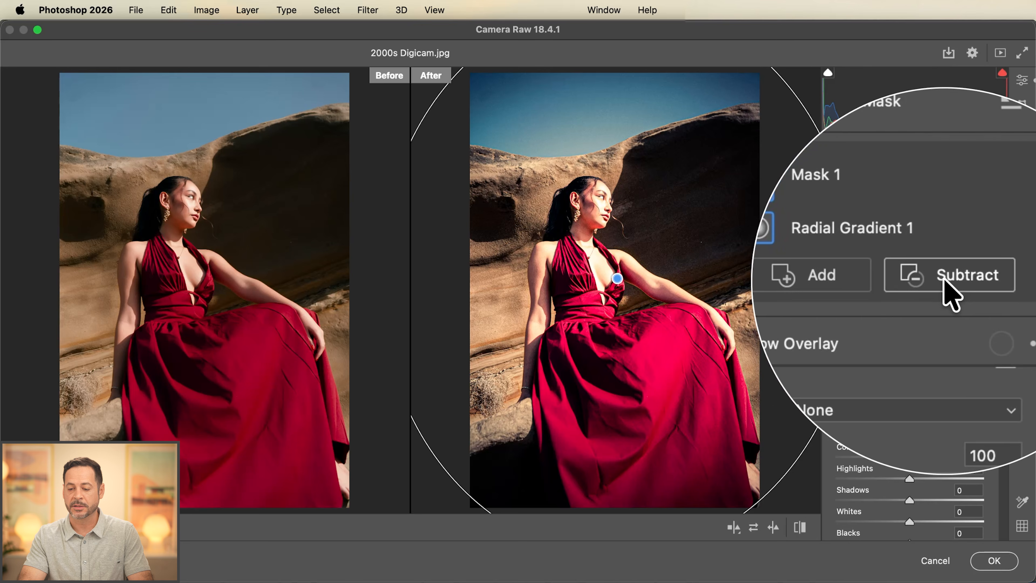
# - Subtract a luminance range from the radial mask, sampling the bright highlight on the woman's forehead
pyautogui.click(944, 282)
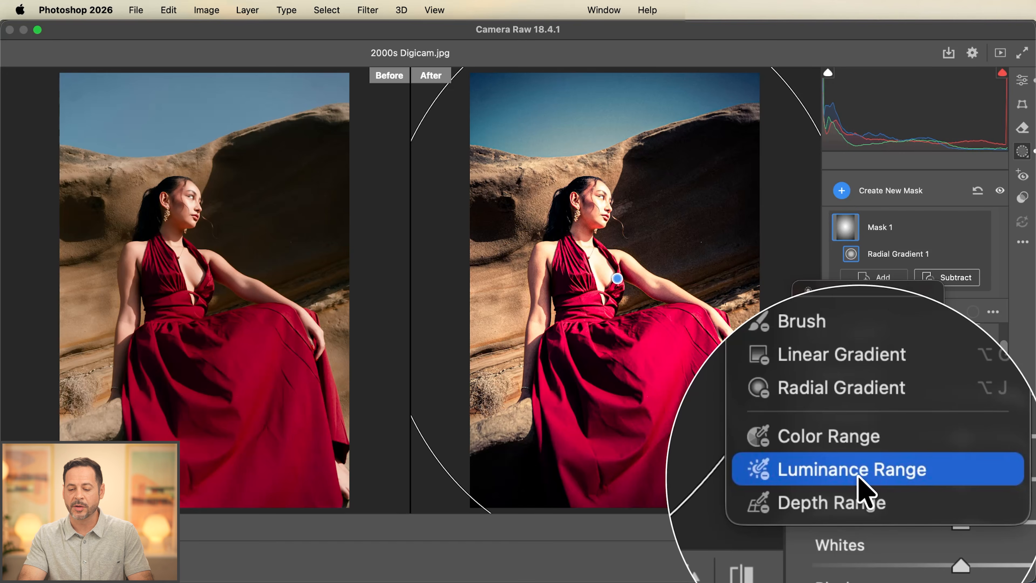
pyautogui.click(858, 476)
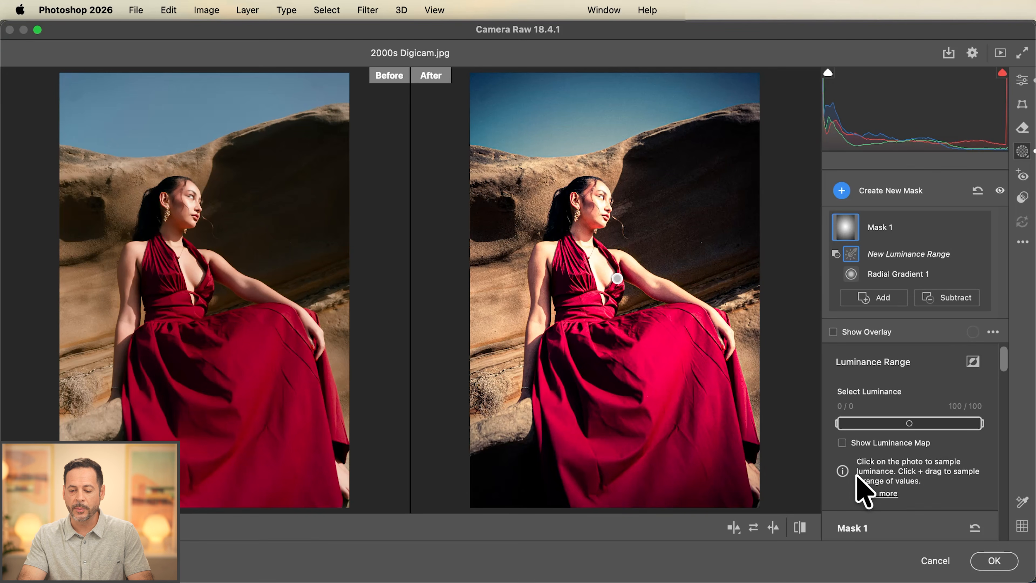
pyautogui.click(602, 188)
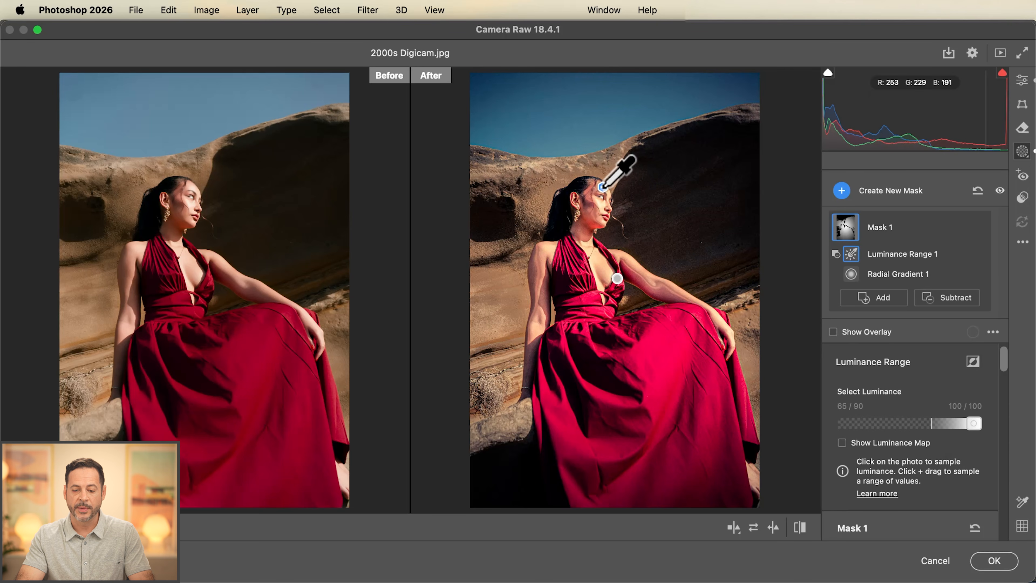
# - Examine the face and skin up close with the luminance-restricted mask turned on and off
pyautogui.scroll(5, 608, 212)
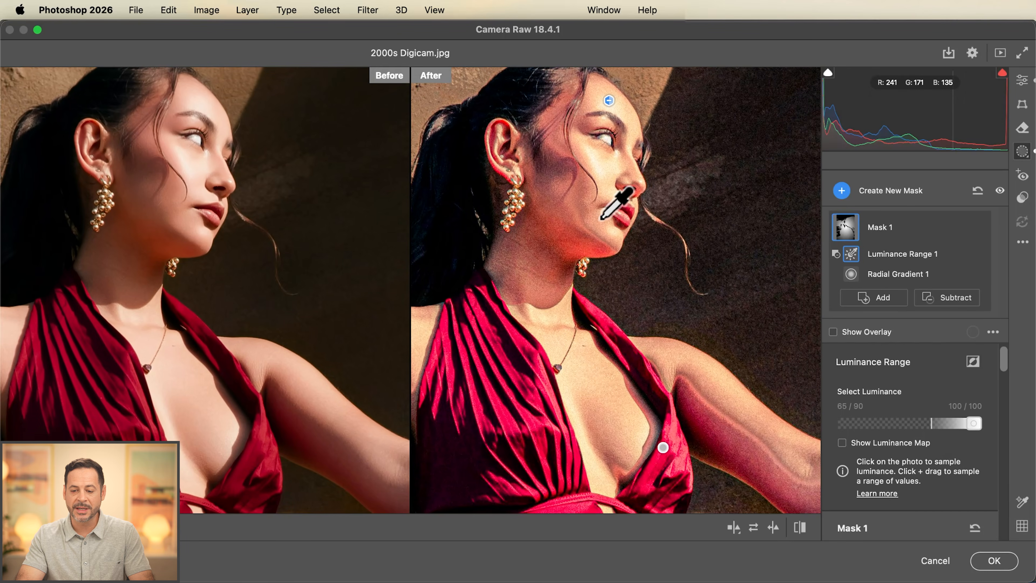
pyautogui.click(978, 226)
pyautogui.click(978, 226)
pyautogui.click(978, 227)
pyautogui.click(978, 227)
pyautogui.click(978, 226)
pyautogui.click(978, 227)
pyautogui.click(978, 227)
pyautogui.click(978, 227)
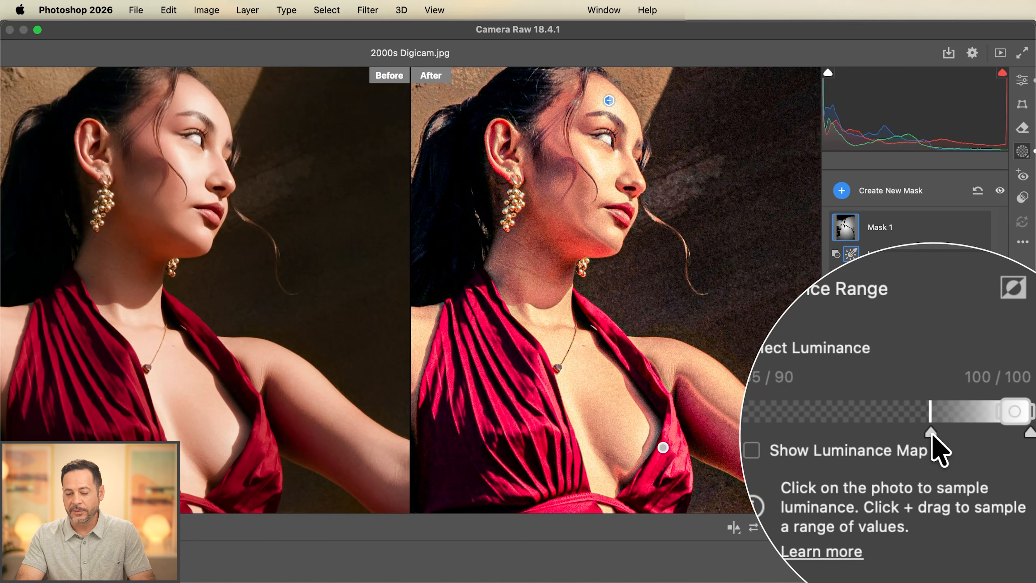
# - Extend the subtracted luminance range's lower limit to 22 / 90 and compare the skin with the range on and off
pyautogui.moveTo(932, 433); pyautogui.dragTo(882, 425)
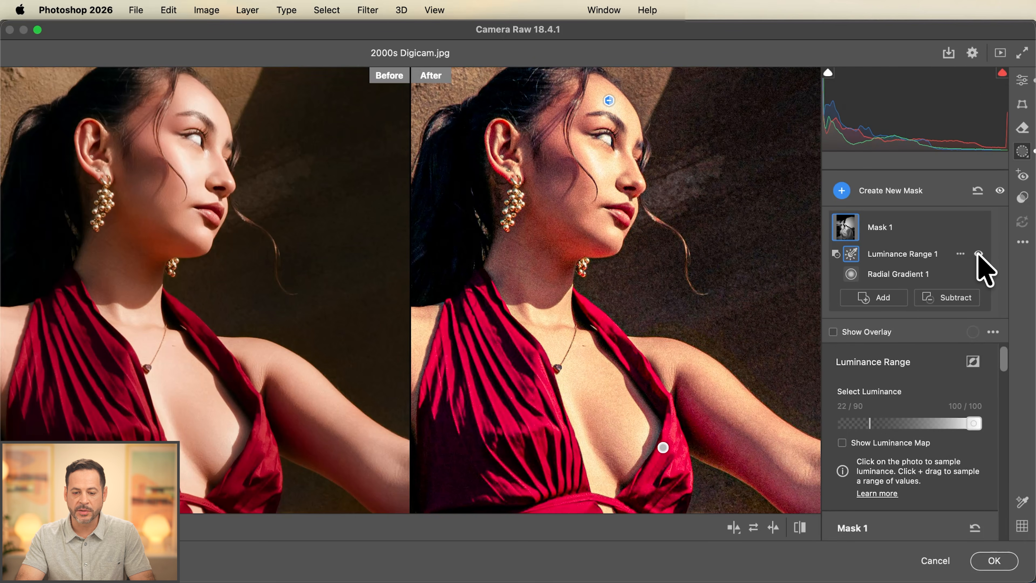
pyautogui.click(978, 253)
pyautogui.click(978, 254)
pyautogui.click(978, 253)
pyautogui.click(978, 253)
pyautogui.click(978, 253)
pyautogui.click(978, 254)
pyautogui.click(978, 253)
pyautogui.click(978, 254)
# - Compare the whole photo with and without Mask 1
pyautogui.click(978, 228)
pyautogui.click(979, 227)
pyautogui.click(29, 528)
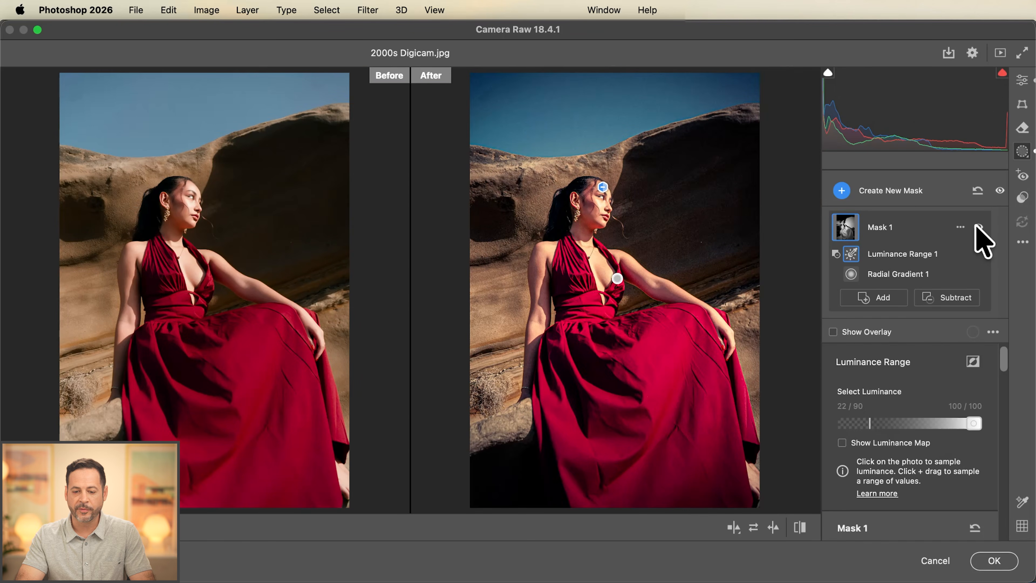
pyautogui.click(978, 227)
pyautogui.click(978, 227)
pyautogui.click(978, 227)
pyautogui.click(978, 227)
pyautogui.click(977, 227)
pyautogui.click(978, 227)
pyautogui.click(977, 227)
pyautogui.click(977, 227)
pyautogui.click(977, 226)
pyautogui.click(978, 227)
pyautogui.click(978, 227)
pyautogui.click(978, 227)
pyautogui.click(977, 226)
pyautogui.click(977, 227)
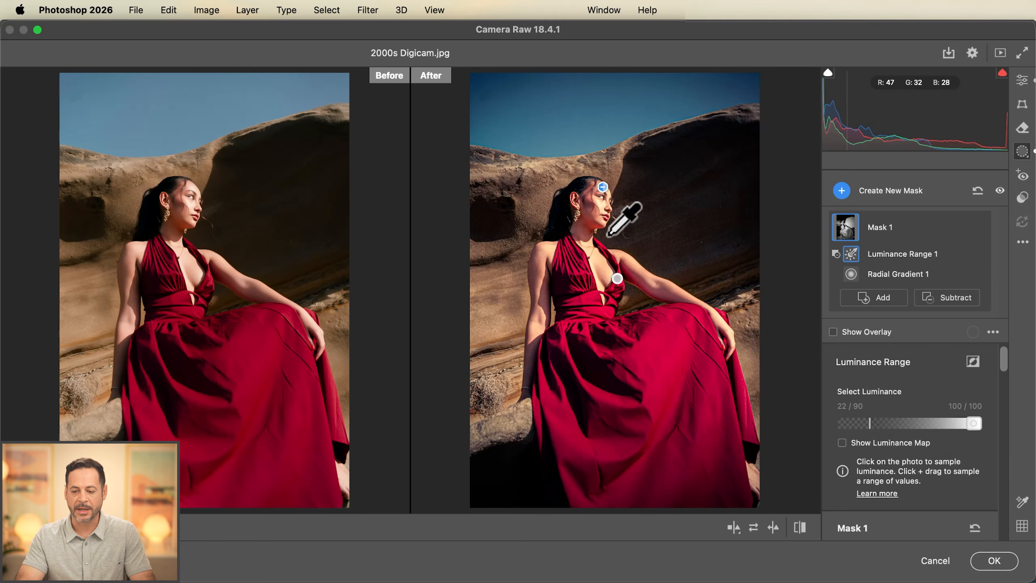
# - Increase the exposure of Mask 1 for a brighter flash glow
pyautogui.scroll(-3, 874, 411)
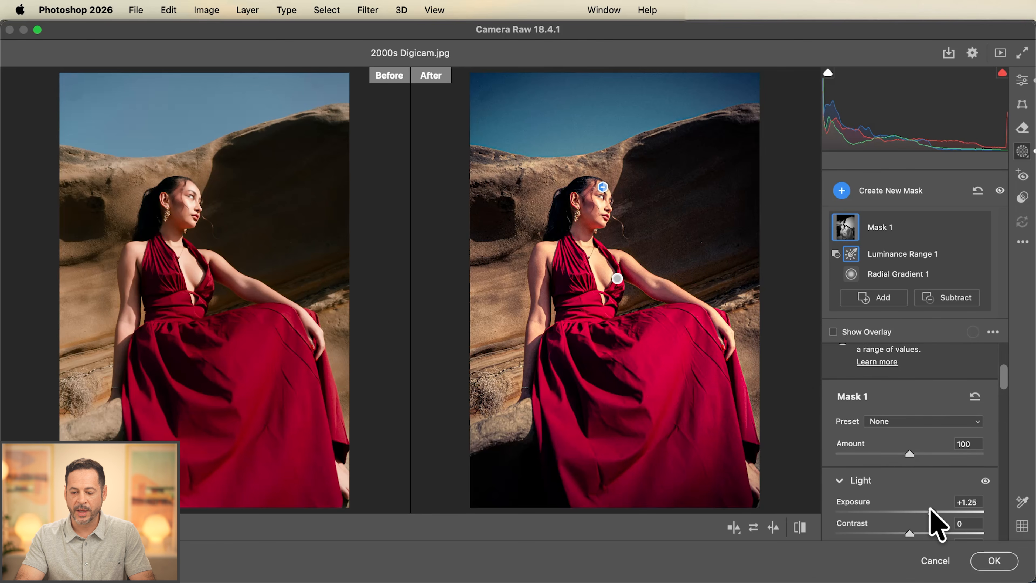
pyautogui.moveTo(930, 508); pyautogui.dragTo(946, 509)
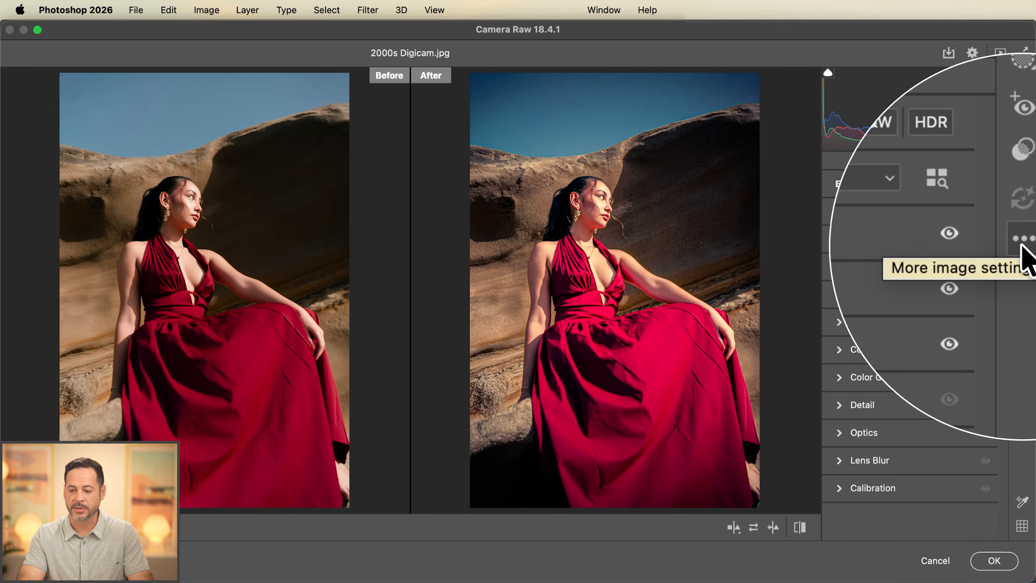
# - Create a preset named 2000s Digicam in the User Presets group, with Masking included in its settings
pyautogui.click(1023, 241)
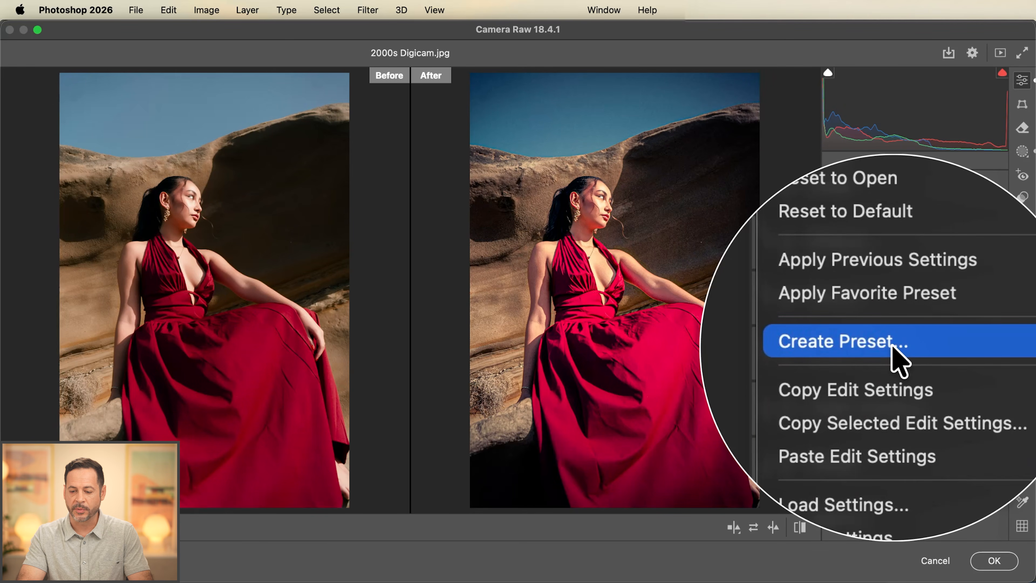
pyautogui.click(894, 355)
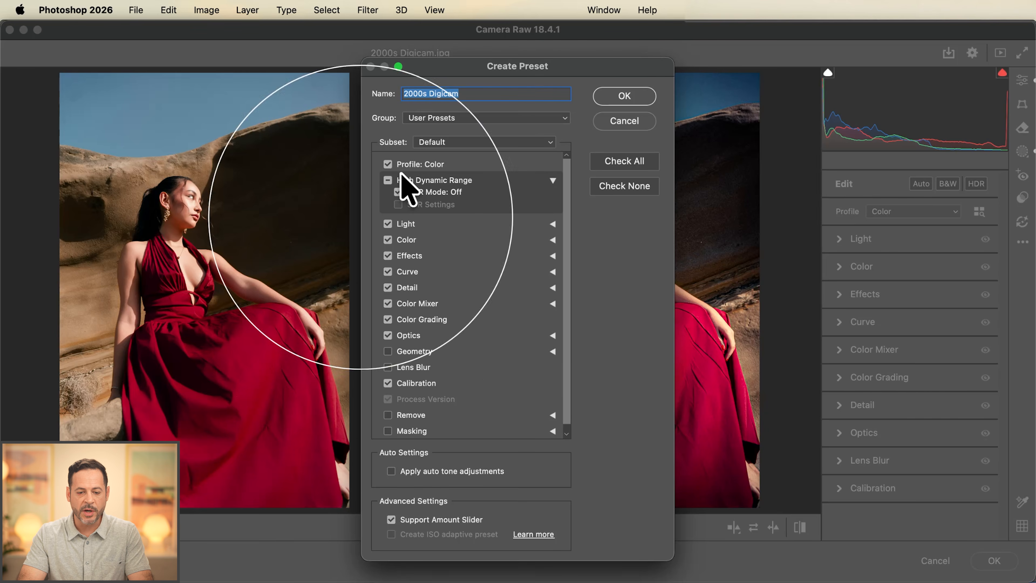
pyautogui.scroll(-1, 403, 229)
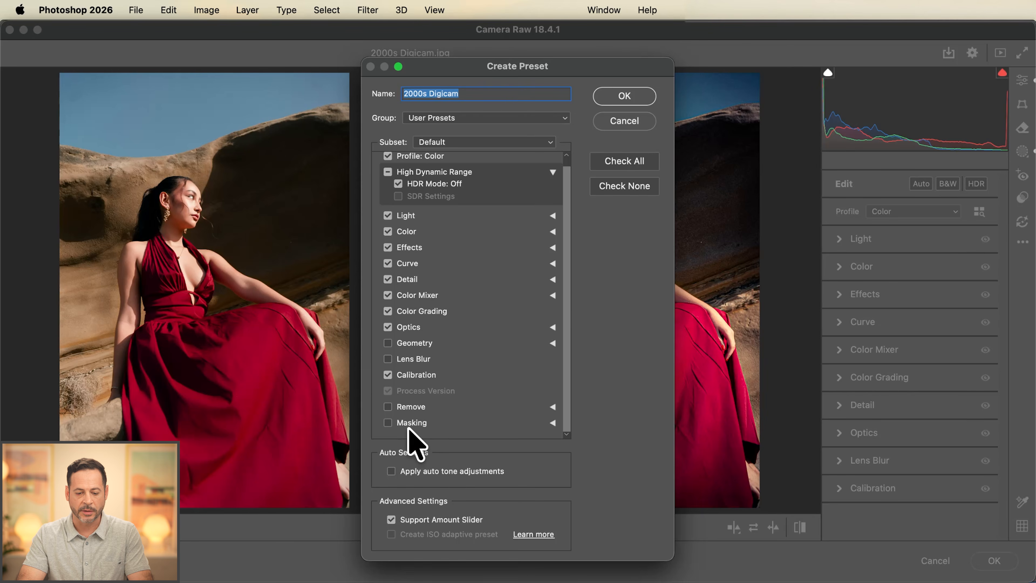
pyautogui.click(387, 423)
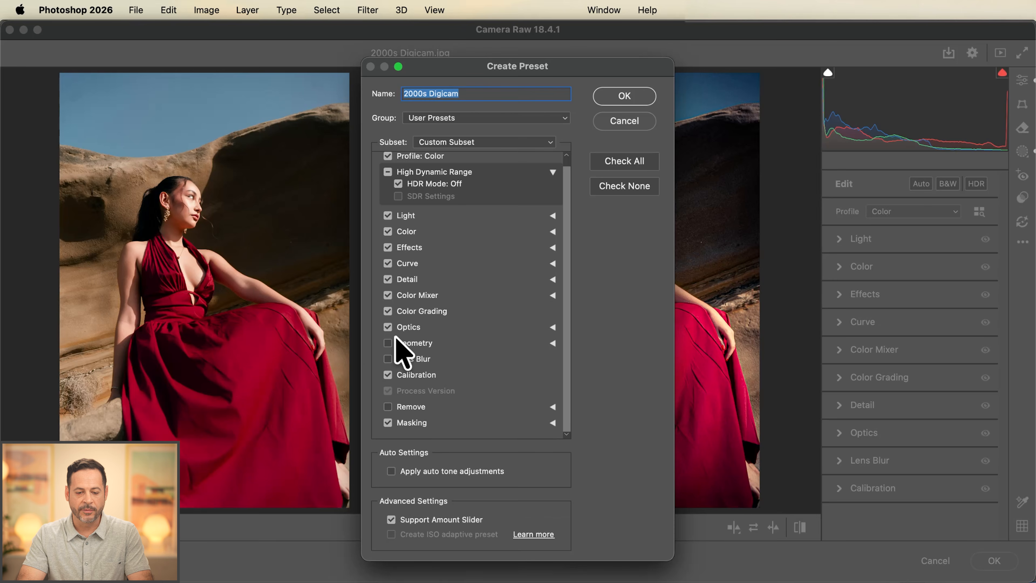
pyautogui.scroll(1, 402, 330)
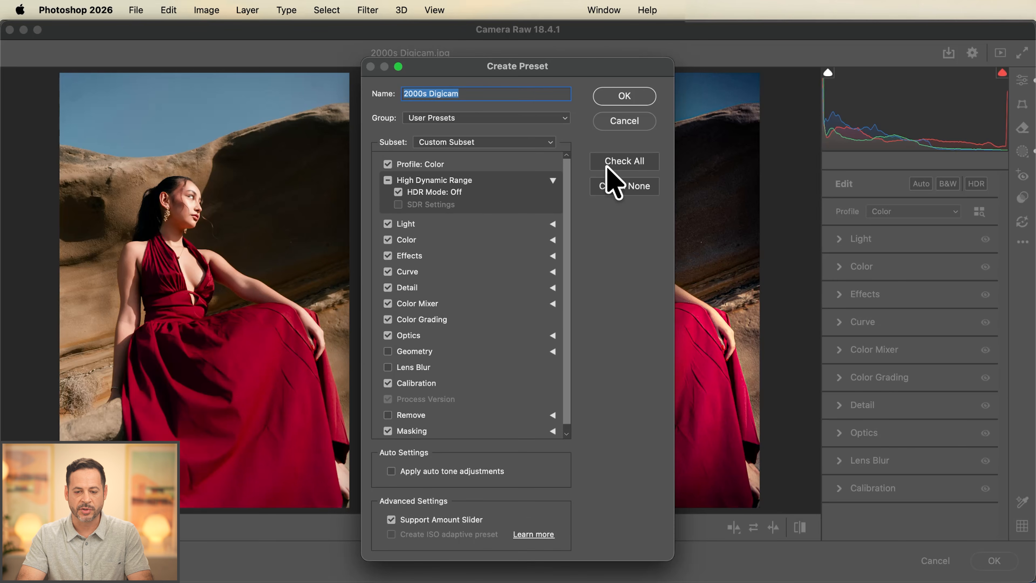
pyautogui.click(629, 98)
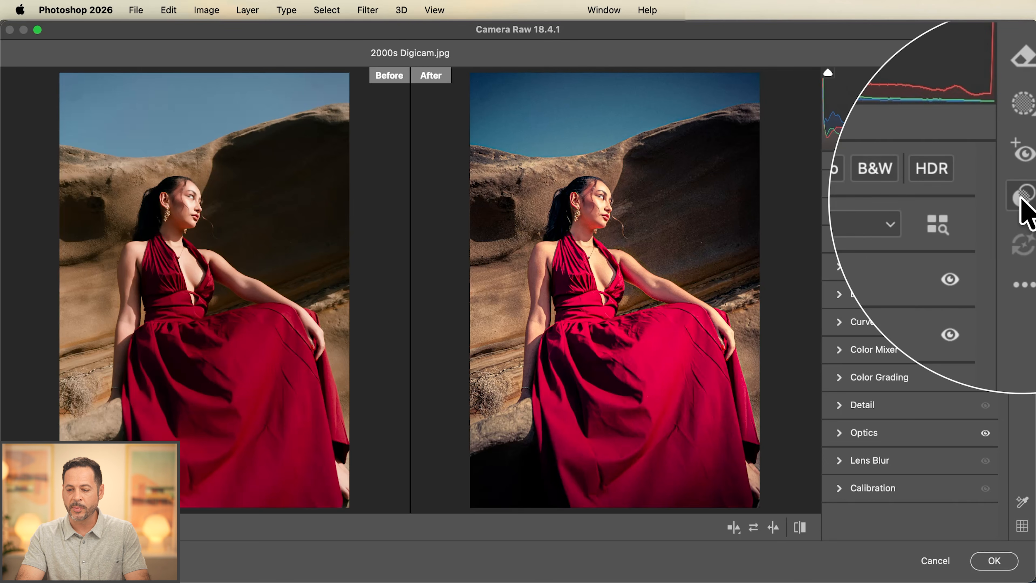
# - Apply the 2000s Digicam preset from the User Presets group and collapse the group
pyautogui.click(1022, 197)
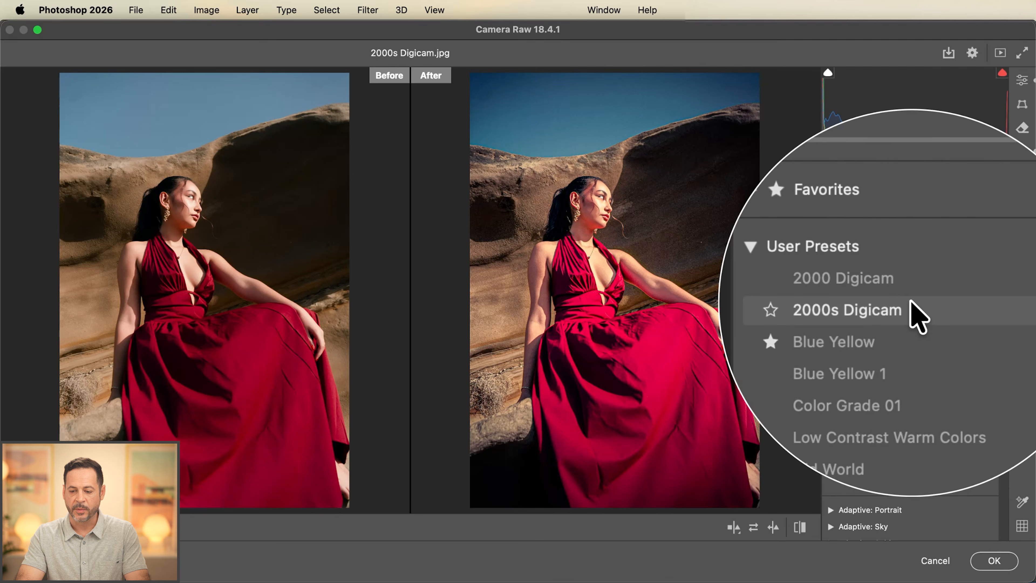
pyautogui.click(910, 305)
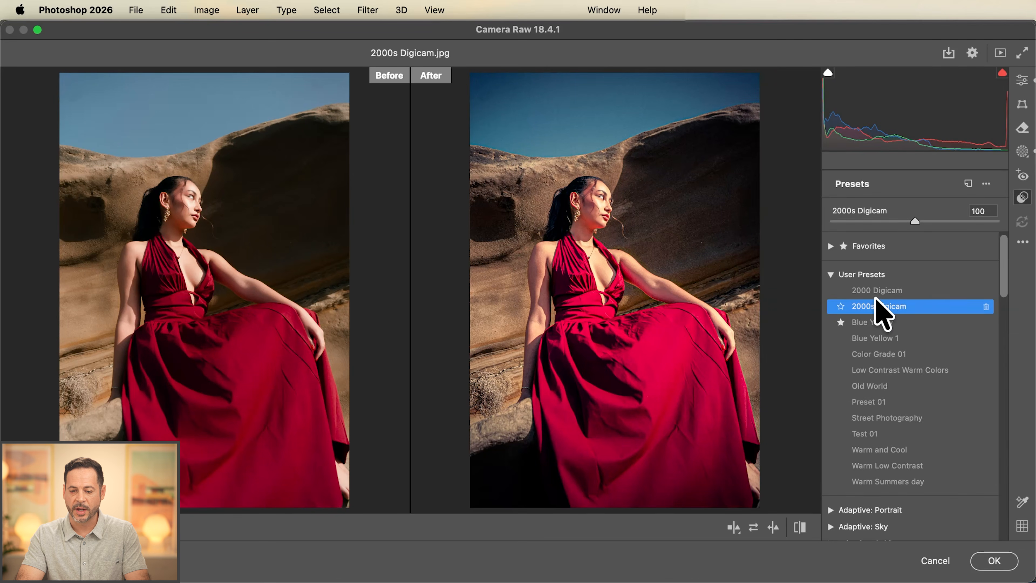
pyautogui.click(830, 274)
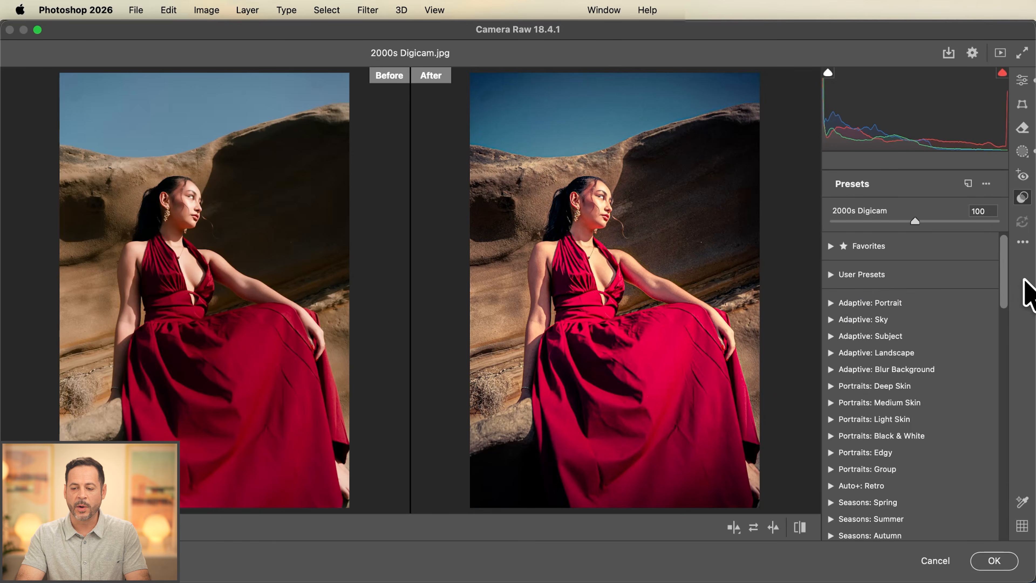
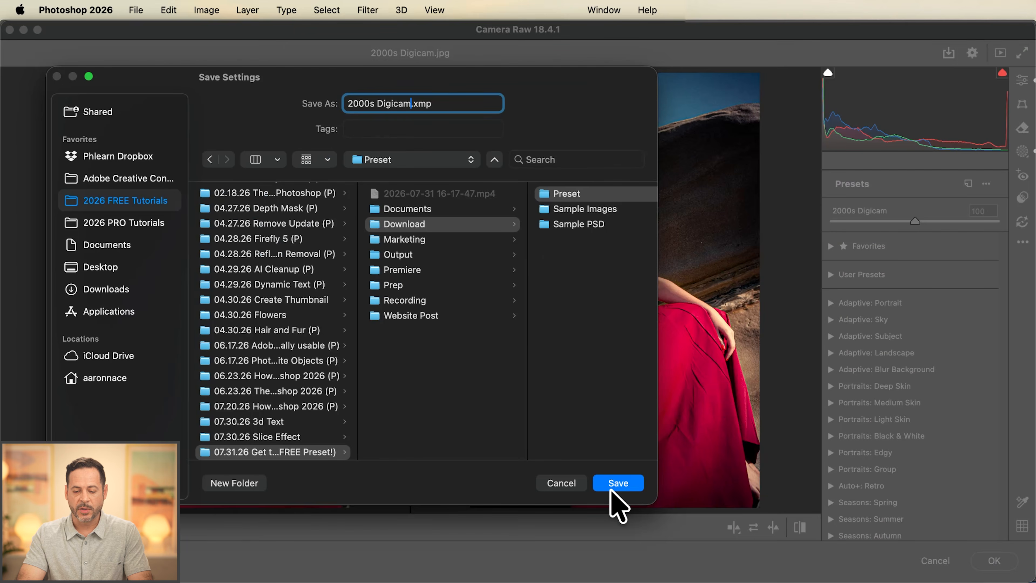
# - Save the edit settings as 2000s Digicam.xmp in the Preset folder inside the tutorial's Download folder
pyautogui.click(614, 485)
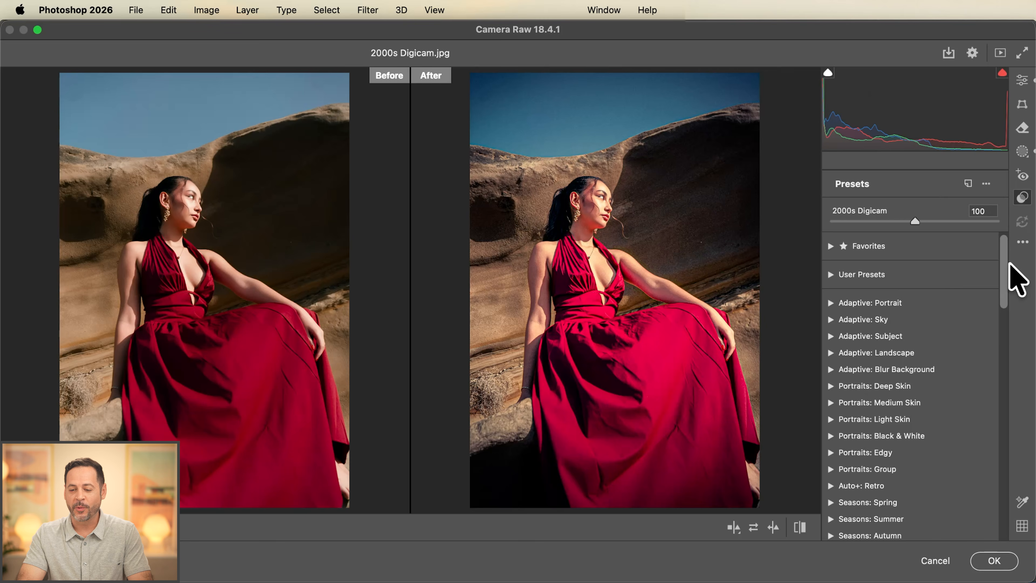
# - Load the settings file 2000s Digicam.xmp from the Preset folder inside the tutorial's Download folder
pyautogui.click(1022, 241)
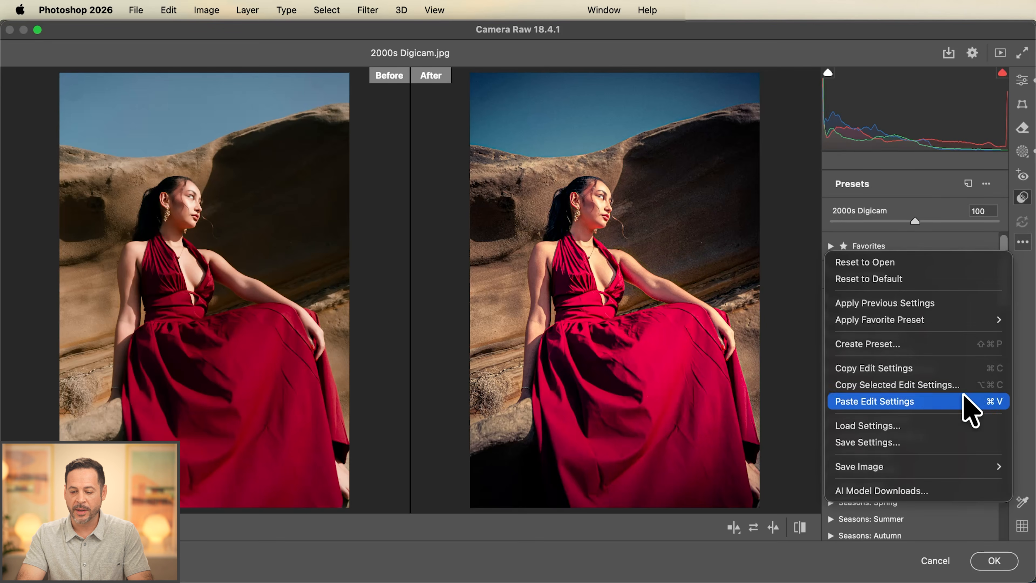
pyautogui.click(907, 436)
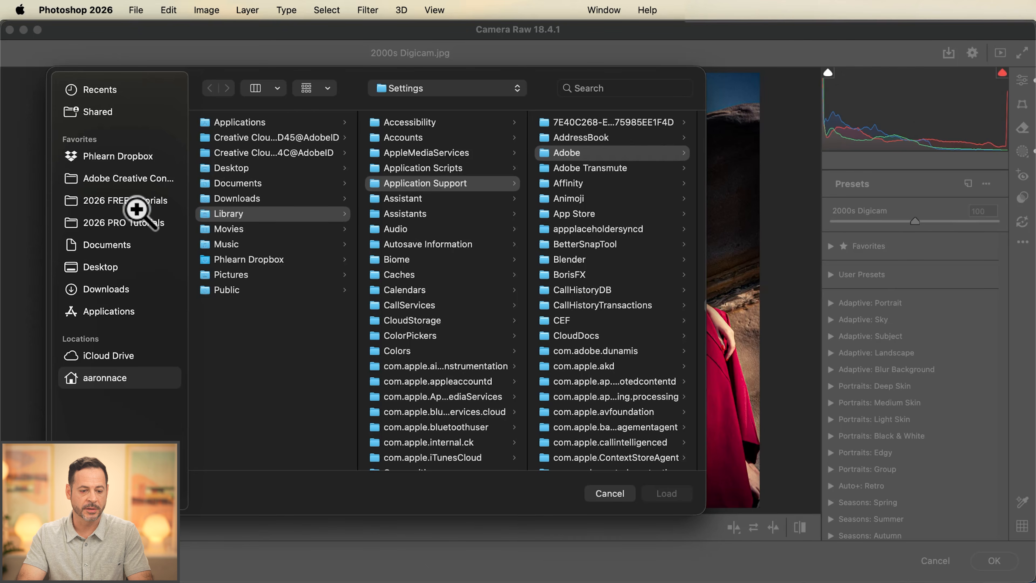
pyautogui.click(137, 209)
pyautogui.scroll(-10, 269, 441)
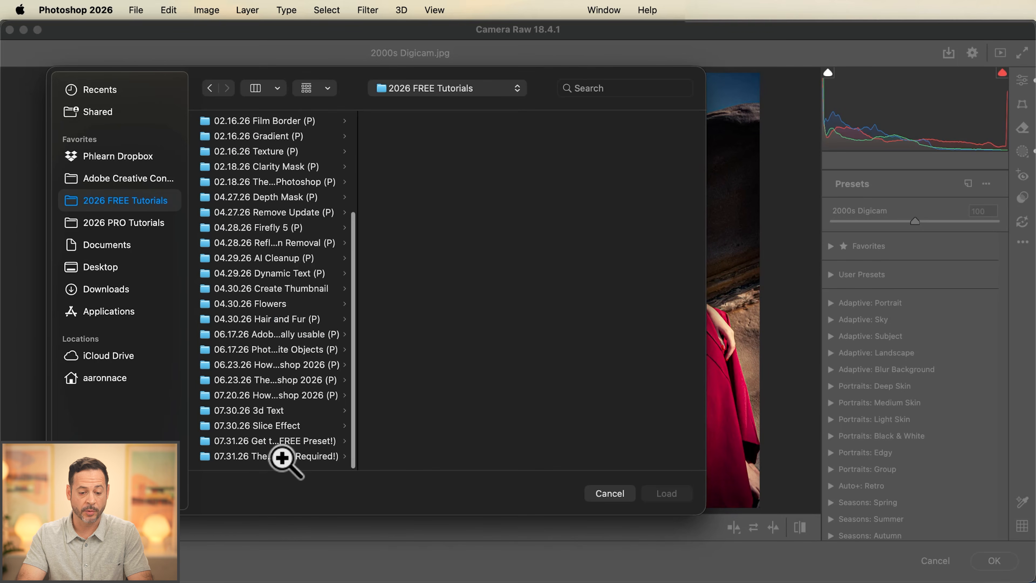
pyautogui.click(285, 440)
pyautogui.click(424, 153)
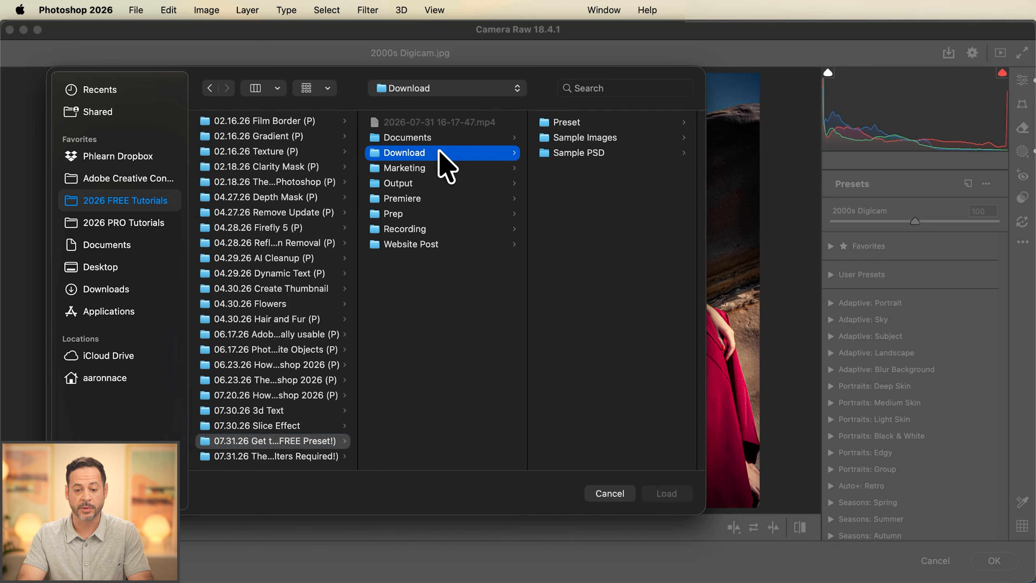
pyautogui.click(588, 123)
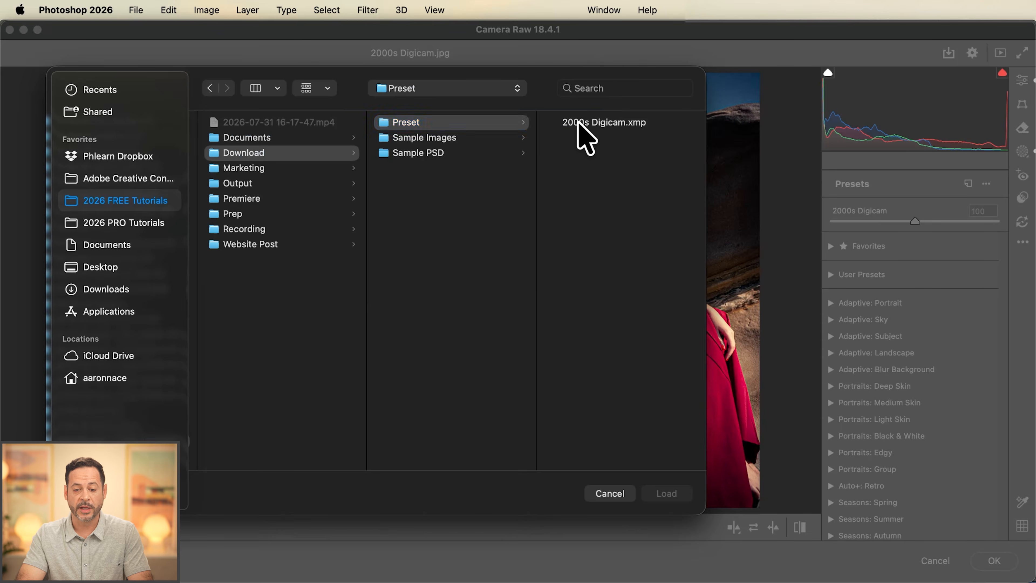
pyautogui.click(588, 123)
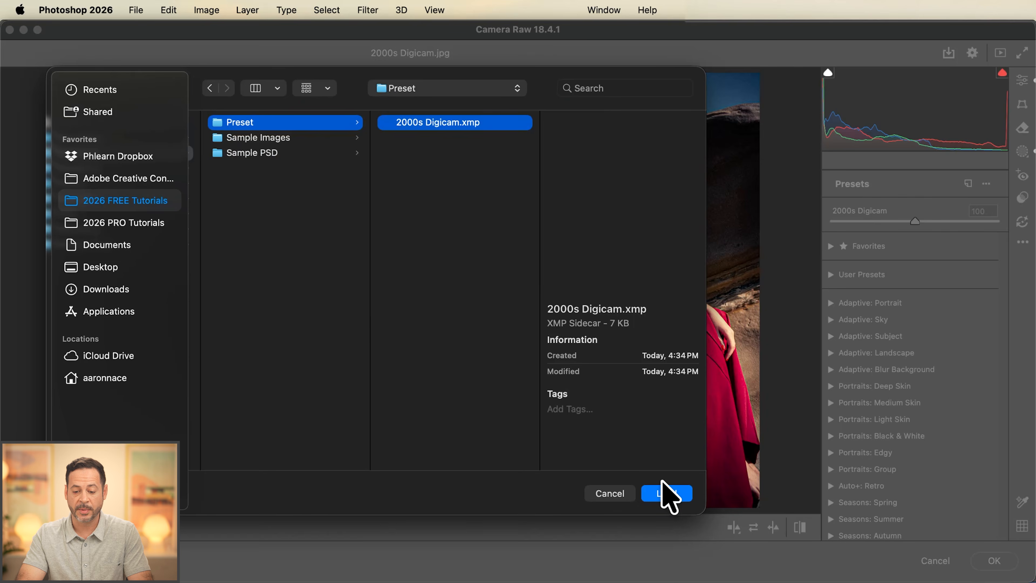
pyautogui.click(666, 493)
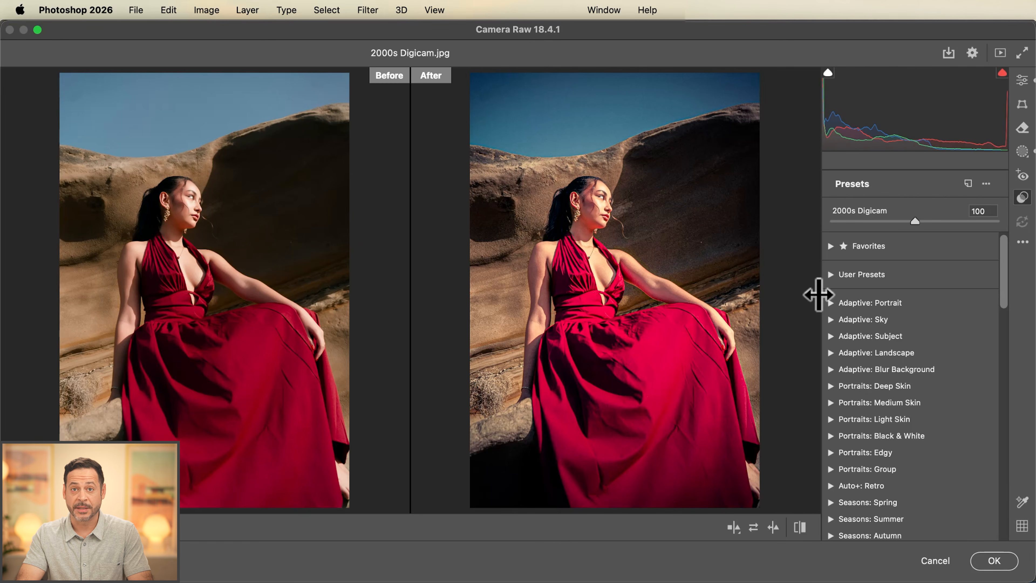
# - Commit the Camera Raw edits to the photo's layer
pyautogui.click(1022, 243)
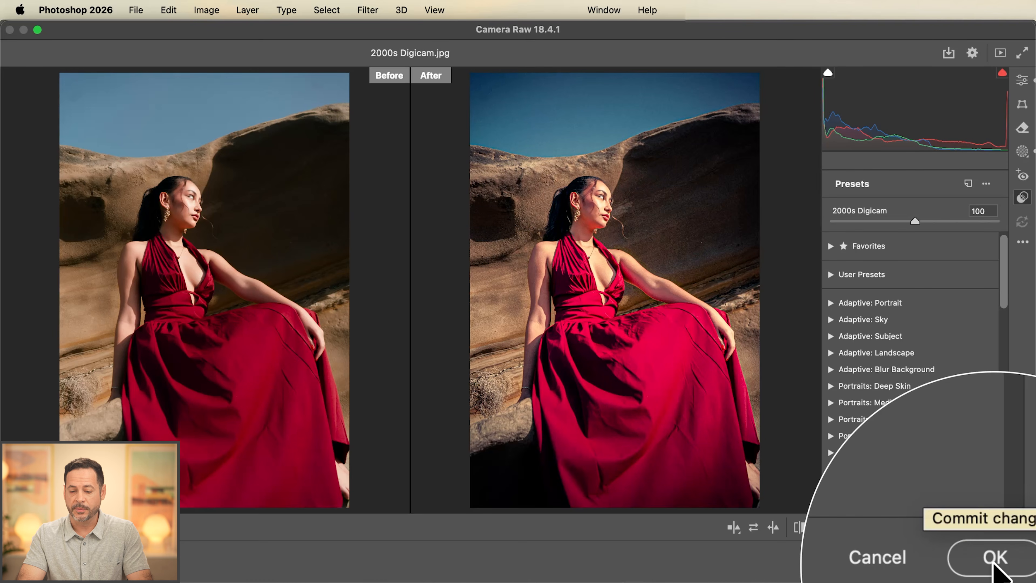
pyautogui.click(994, 564)
# - Compare the photo up close with and without the Camera Raw smart filter on Layer 0
pyautogui.scroll(-5, 412, 277)
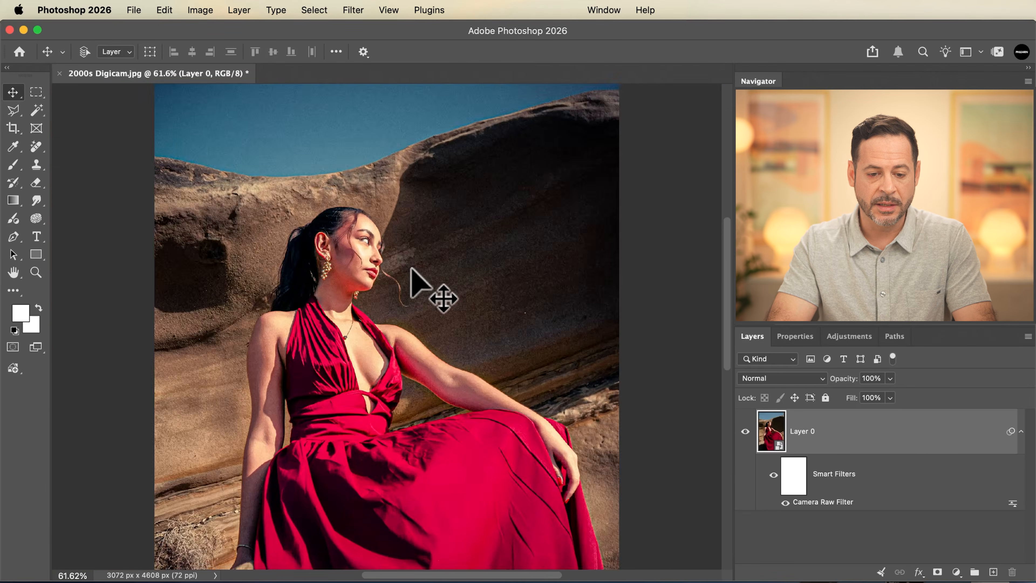
pyautogui.scroll(6, 412, 278)
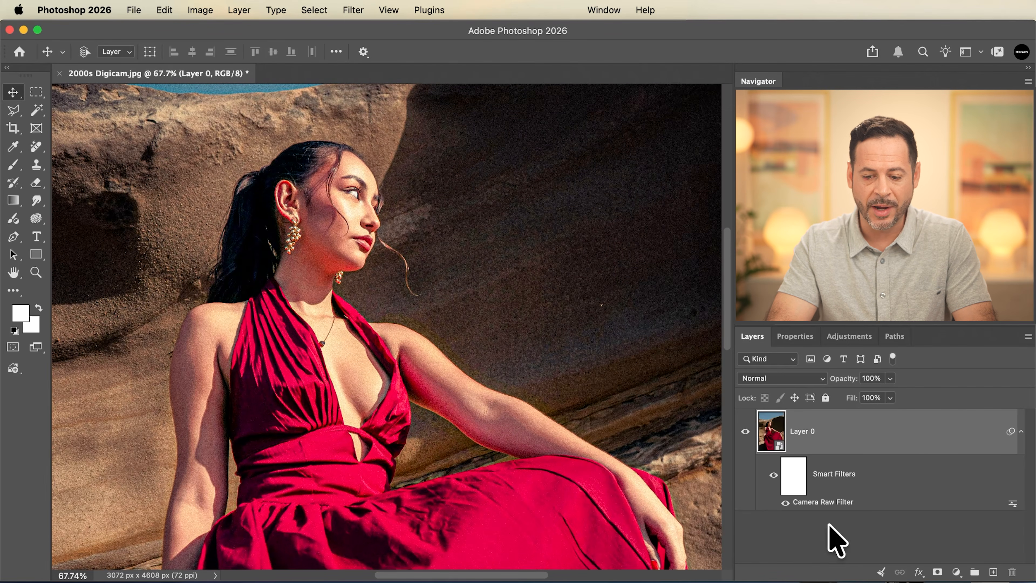
pyautogui.click(773, 475)
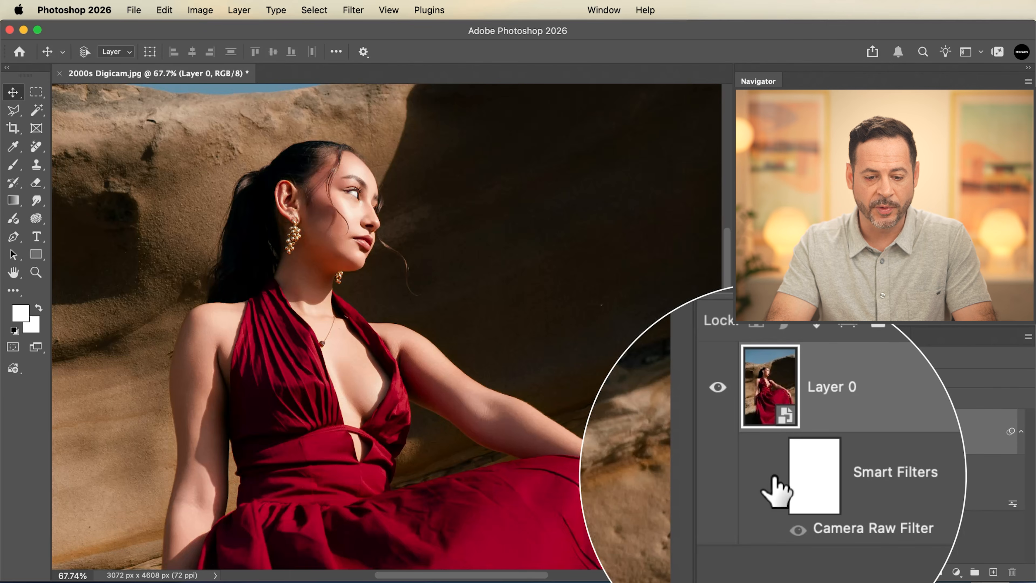
pyautogui.click(773, 474)
pyautogui.click(773, 474)
pyautogui.click(773, 474)
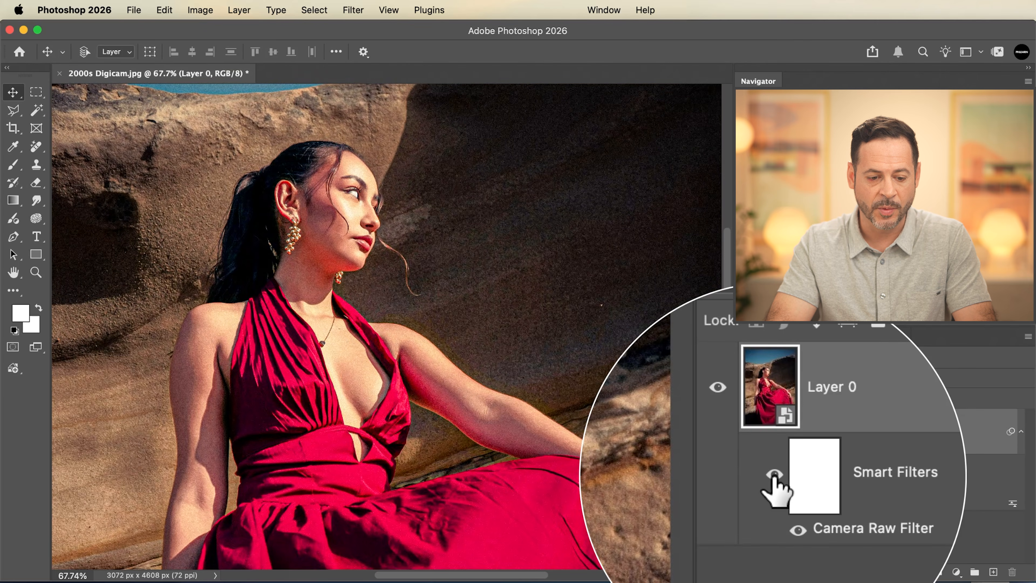
pyautogui.click(773, 474)
pyautogui.click(773, 475)
pyautogui.click(773, 474)
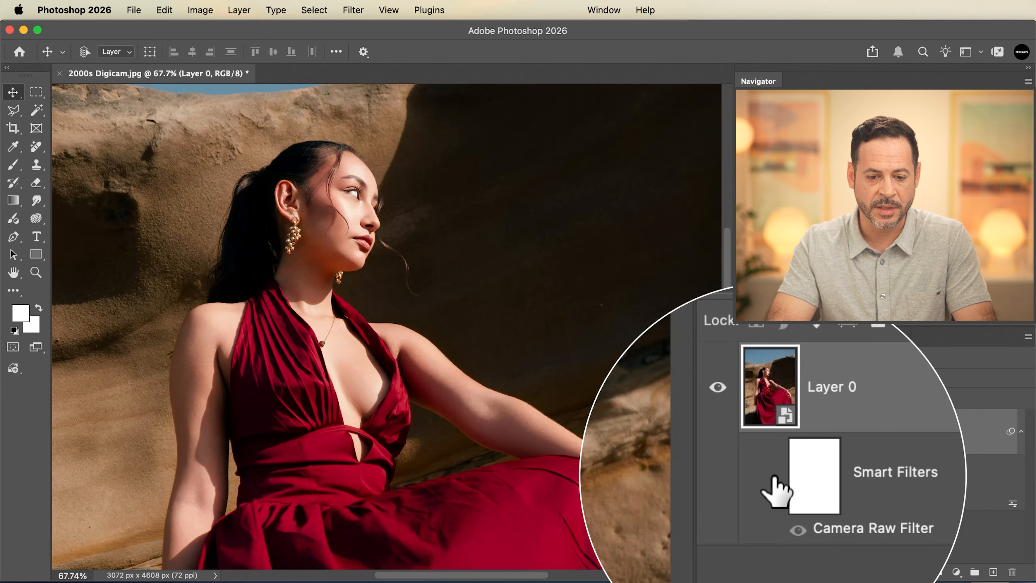
pyautogui.click(773, 474)
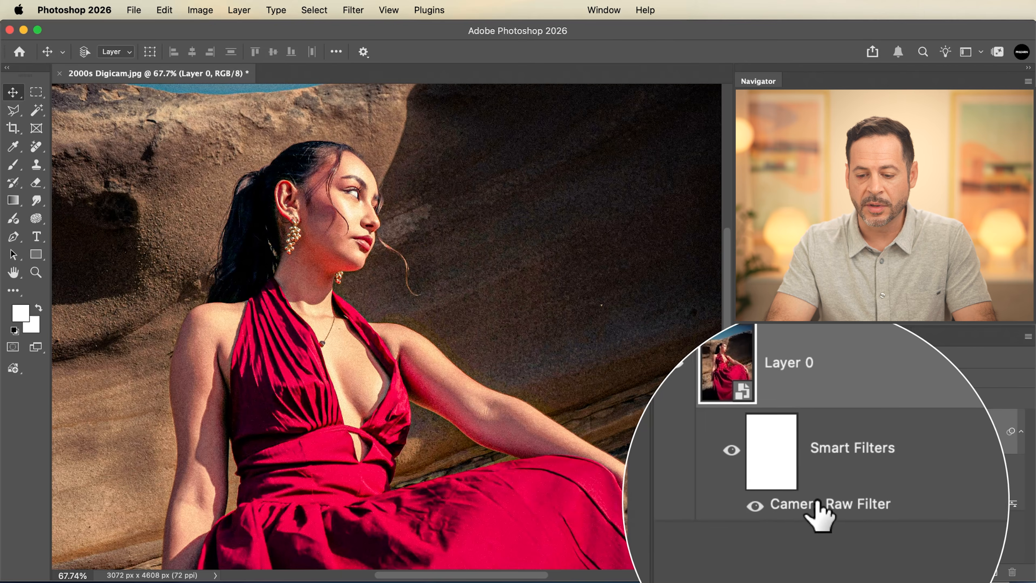
# - Reopen the Camera Raw Filter on Layer 0, fine-tune the Light contrast and commit the change
pyautogui.doubleClick(818, 500)
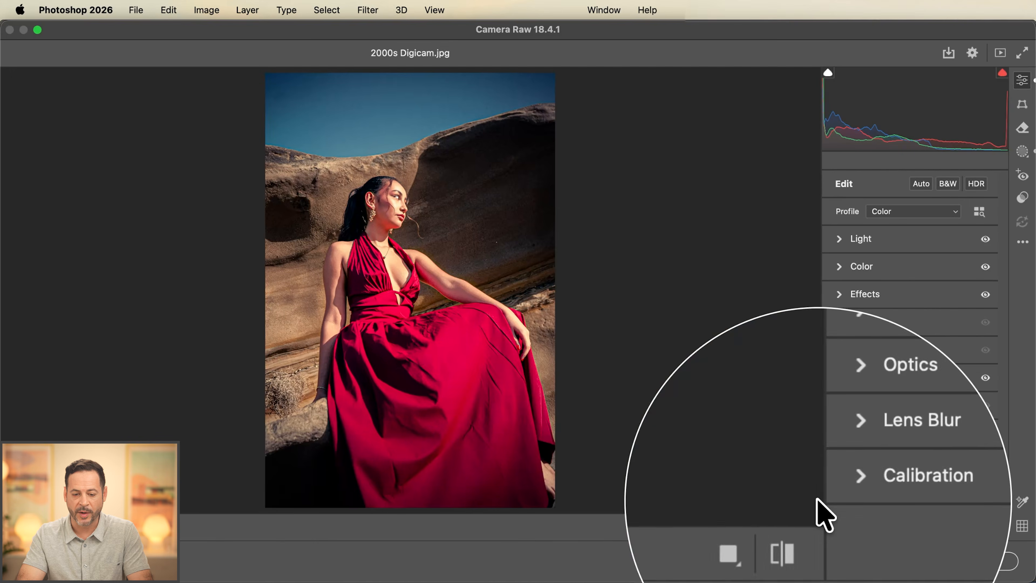
pyautogui.click(836, 244)
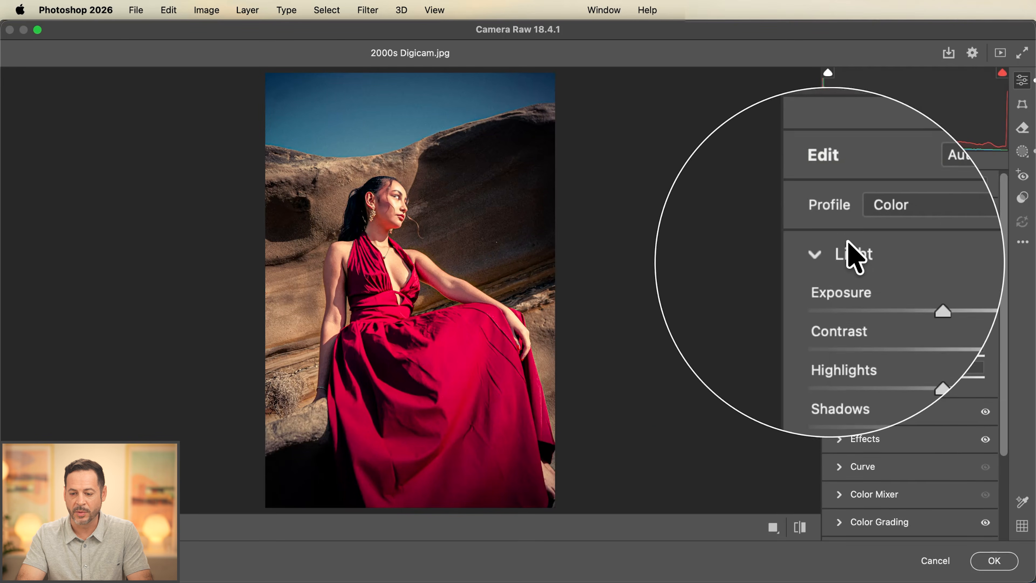
pyautogui.moveTo(931, 291); pyautogui.dragTo(938, 291)
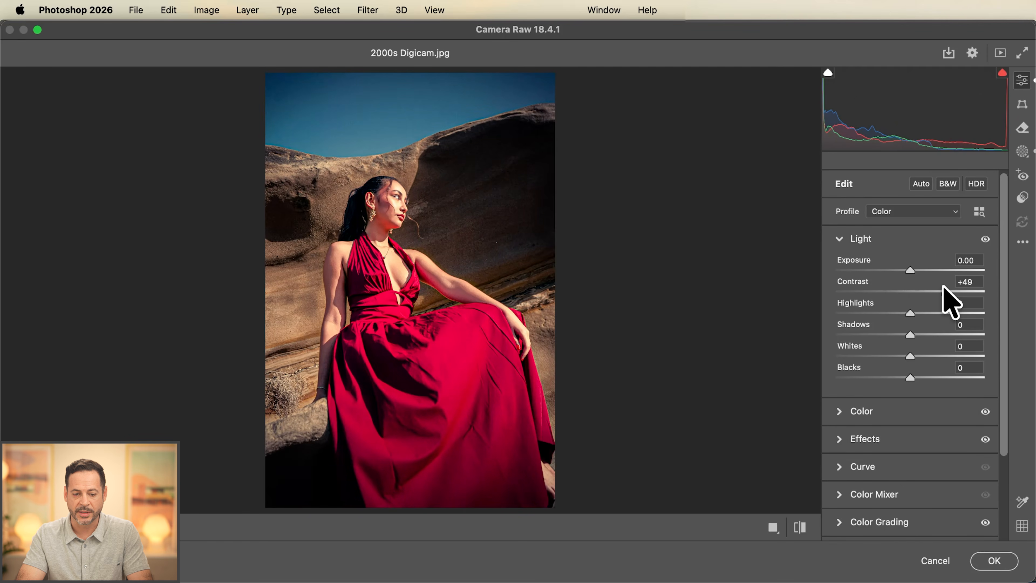
pyautogui.moveTo(930, 287); pyautogui.dragTo(934, 290)
pyautogui.click(991, 561)
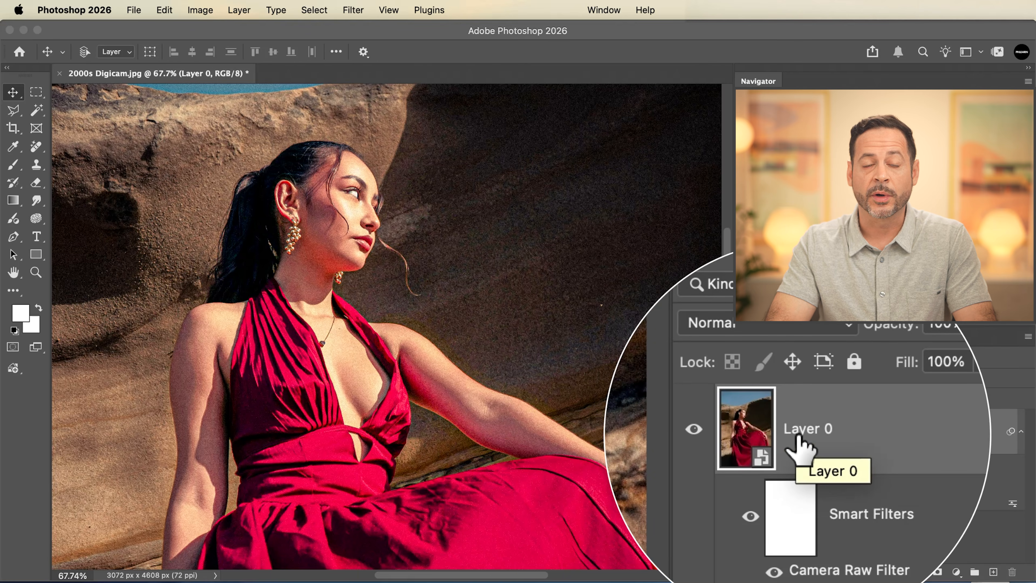
# - Duplicate the Camera Raw-filtered Layer 0, keeping the default name for the copy
pyautogui.rightClick(835, 422)
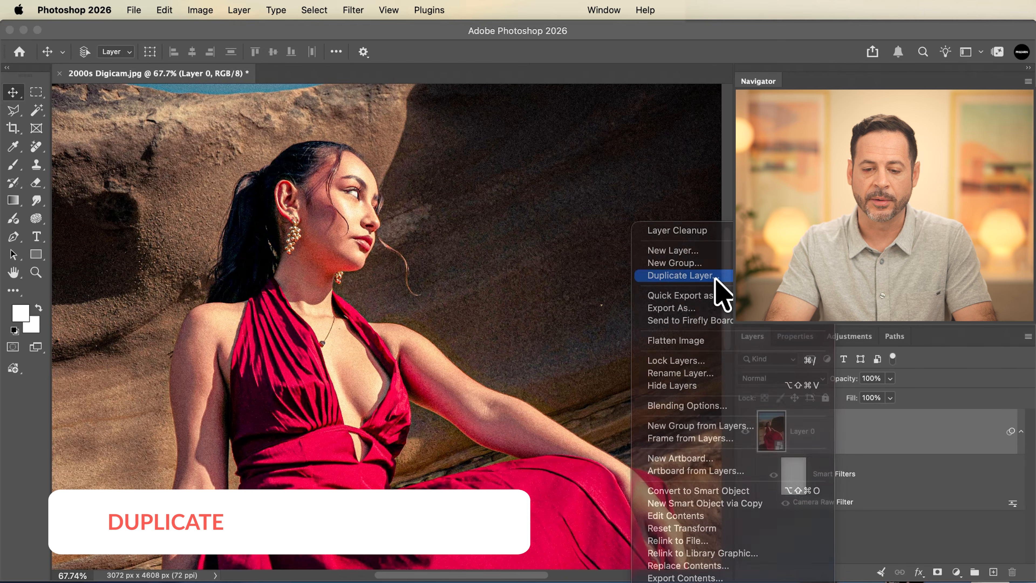
pyautogui.click(713, 276)
pyautogui.click(638, 301)
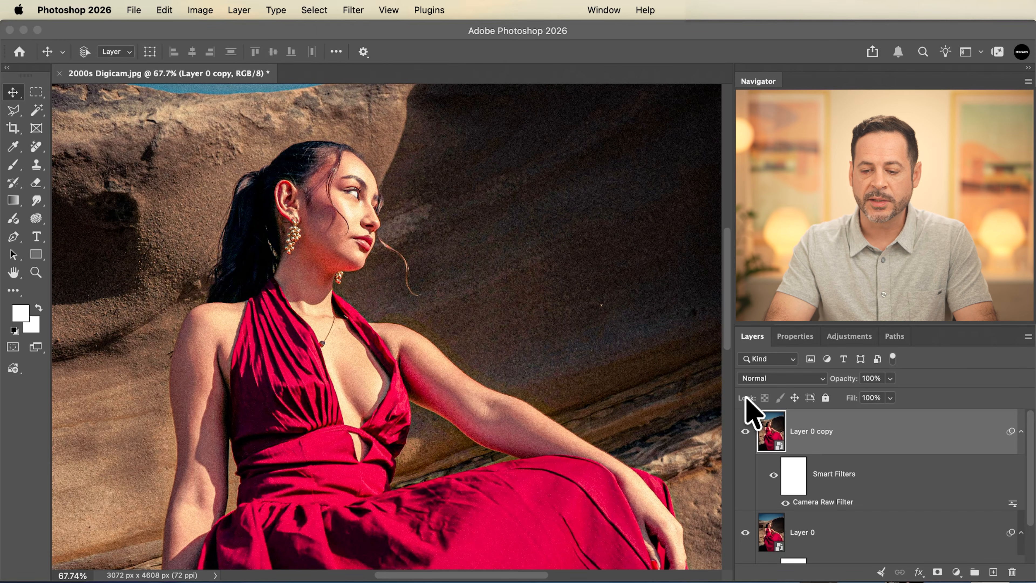
# - Set the Layer 0 copy's blend mode to Lighten and offset the copy slightly from the original for a ghosting effect
pyautogui.click(766, 379)
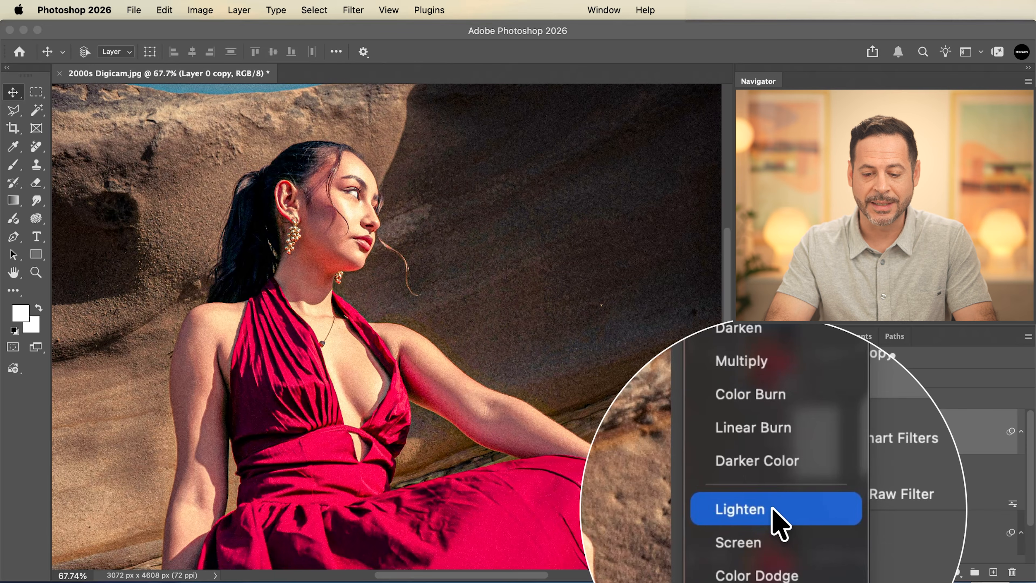
pyautogui.click(772, 509)
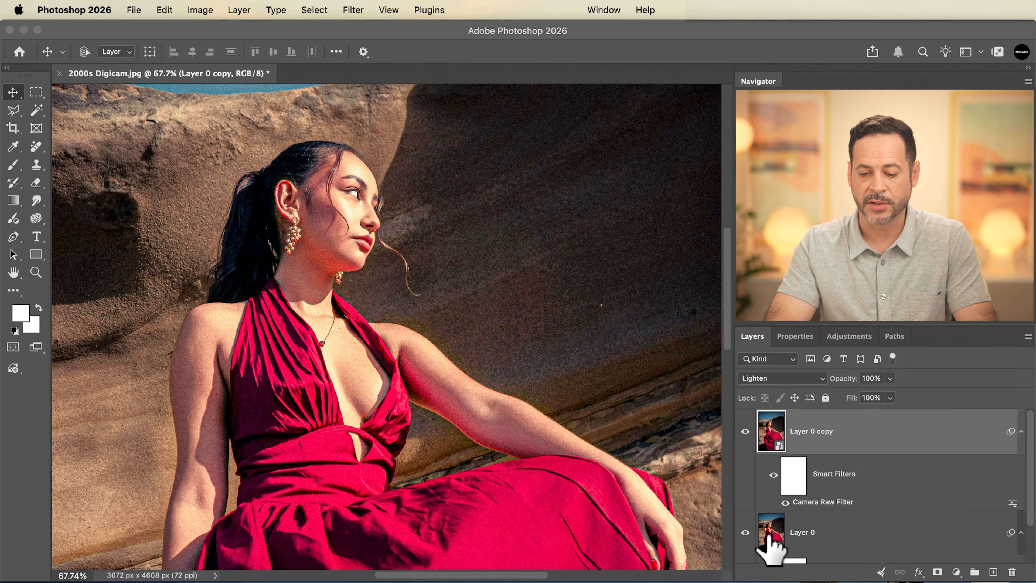
pyautogui.moveTo(787, 430)
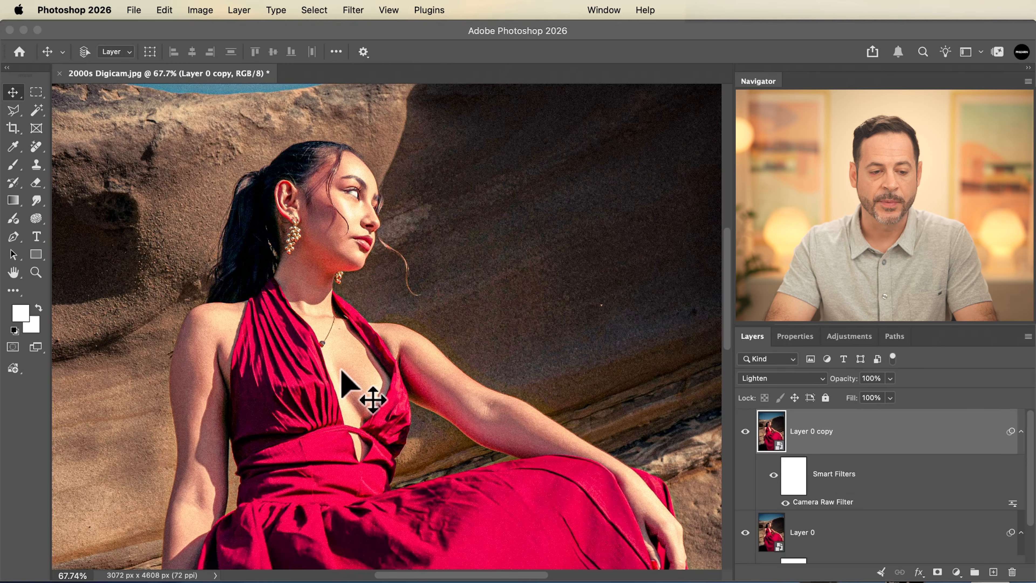
pyautogui.scroll(5, 387, 274)
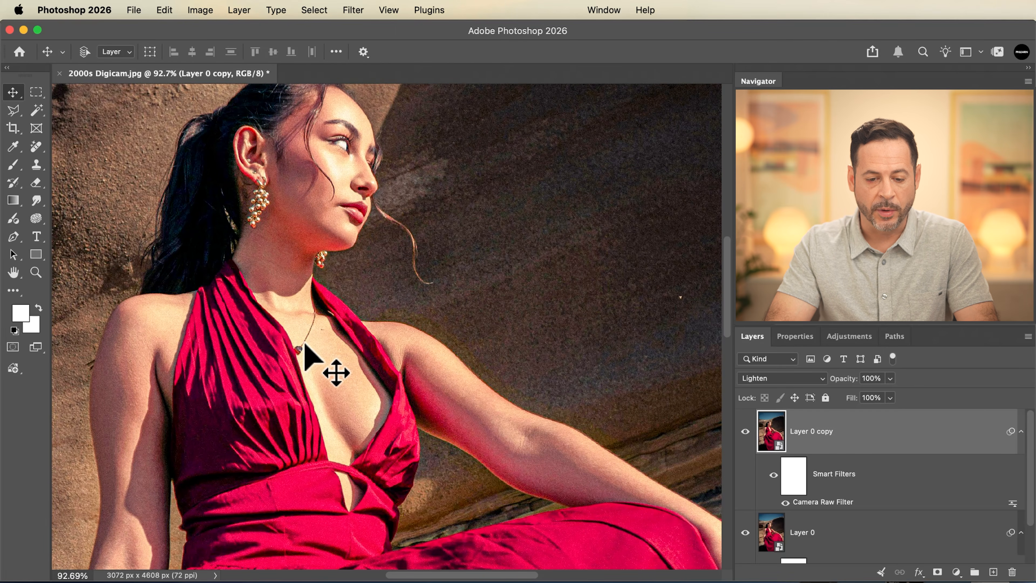
pyautogui.moveTo(305, 342); pyautogui.dragTo(308, 337)
# - Compare the photo up close with and without the offset Lighten copy
pyautogui.click(745, 431)
pyautogui.click(744, 431)
pyautogui.click(745, 432)
pyautogui.click(744, 432)
pyautogui.click(745, 431)
pyautogui.click(745, 431)
pyautogui.click(744, 432)
pyautogui.click(745, 431)
pyautogui.click(744, 431)
pyautogui.click(745, 432)
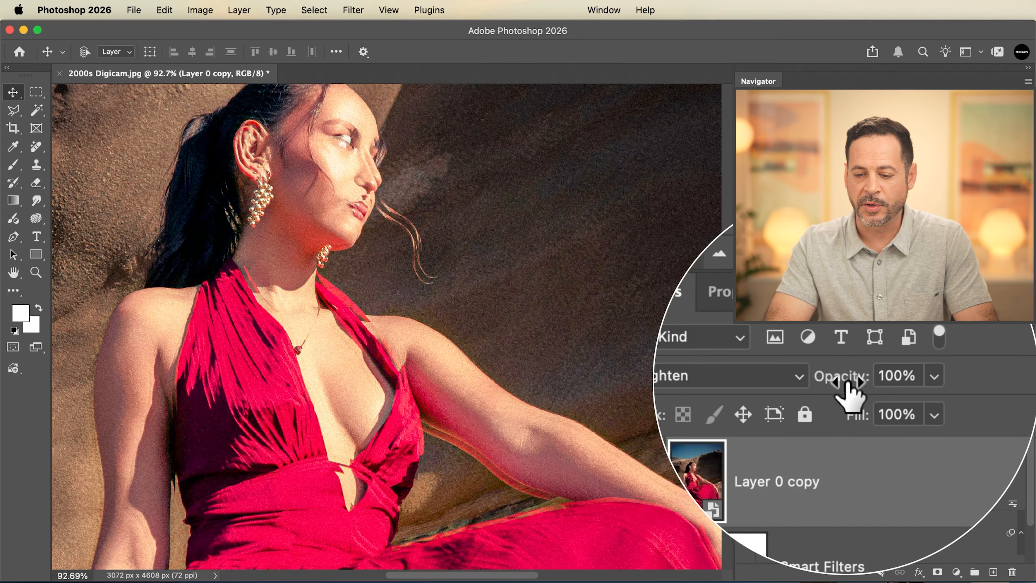
# - Set the Layer 0 copy's opacity to 30% and offset it slightly further upward
pyautogui.moveTo(847, 381); pyautogui.dragTo(796, 381)
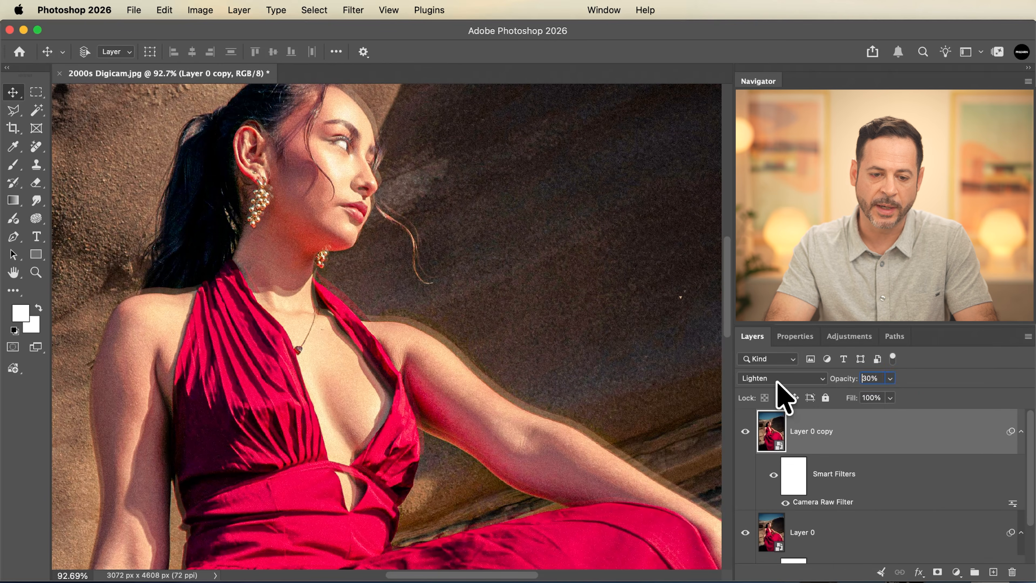
pyautogui.moveTo(579, 400)
pyautogui.mouseDown()
pyautogui.moveTo(565, 403)
pyautogui.moveTo(579, 396)
pyautogui.mouseUp()
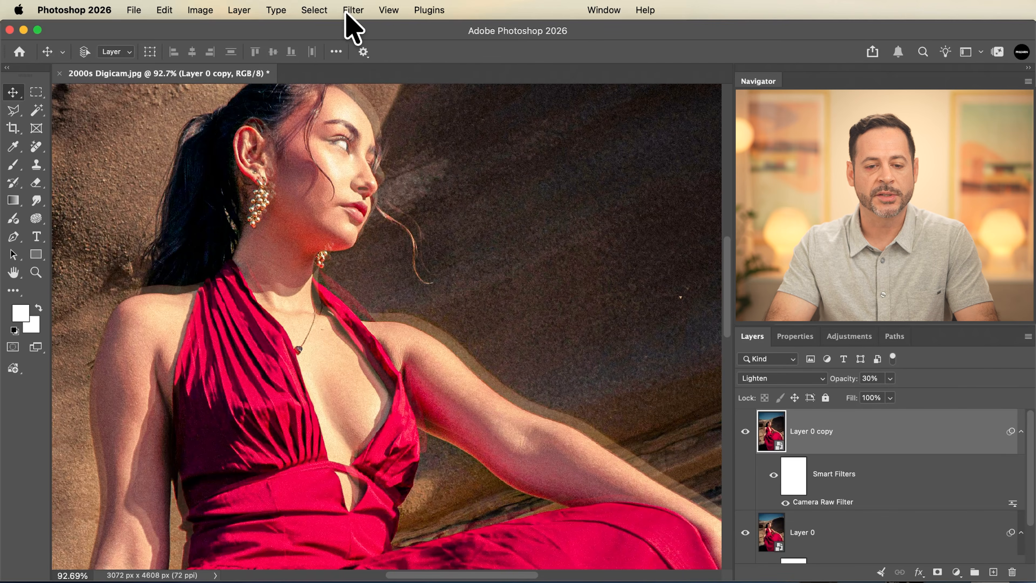
# - Apply a Gaussian Blur smart filter with a radius of 20.4 pixels to the Layer 0 copy
pyautogui.click(347, 12)
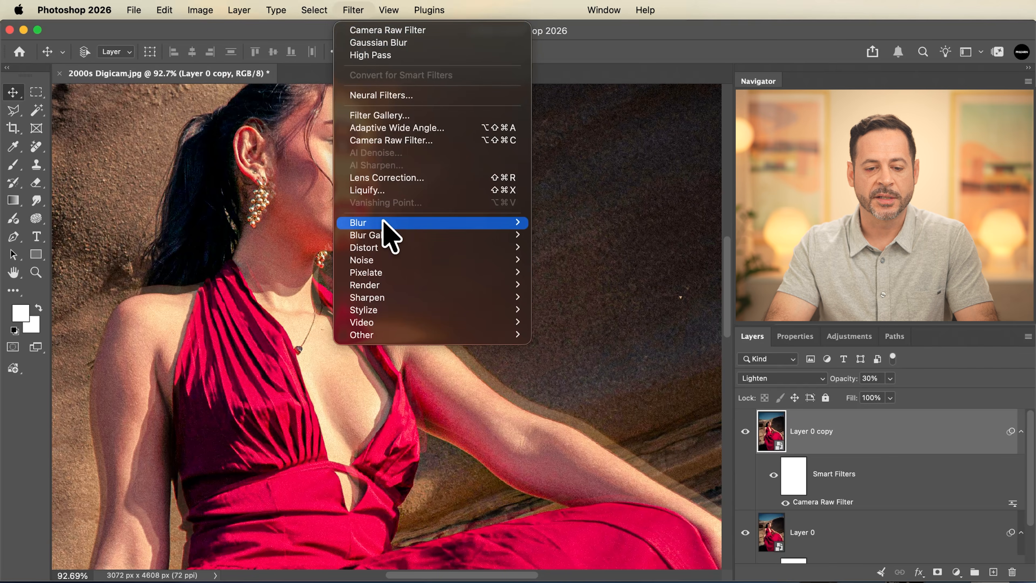
pyautogui.moveTo(381, 224)
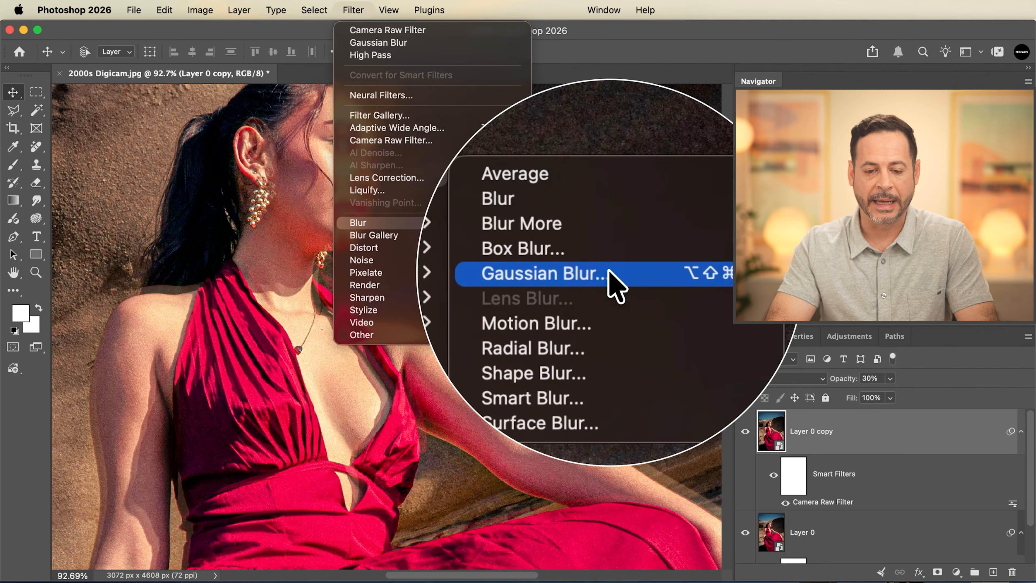
pyautogui.click(596, 274)
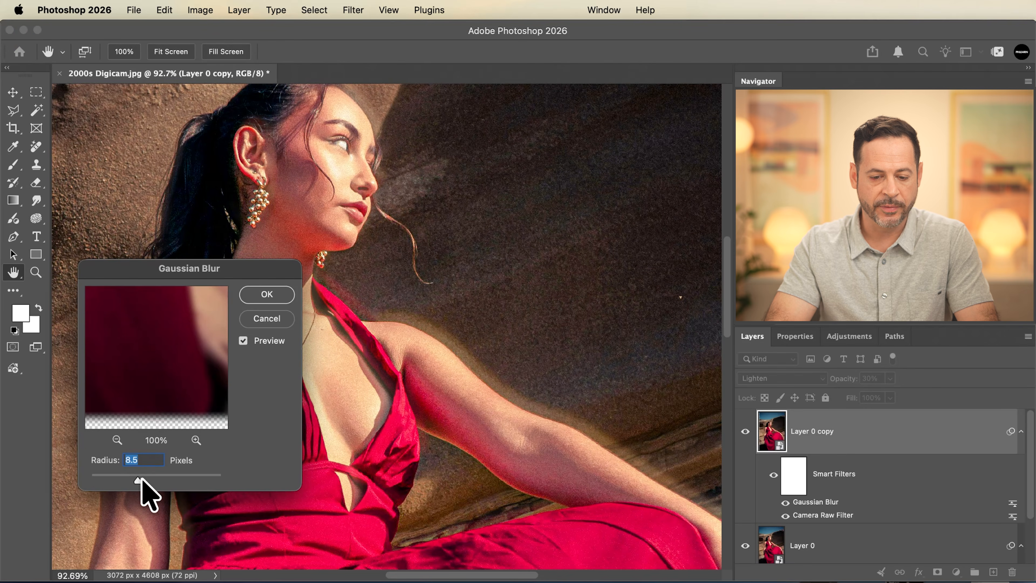
pyautogui.moveTo(146, 479); pyautogui.dragTo(148, 480)
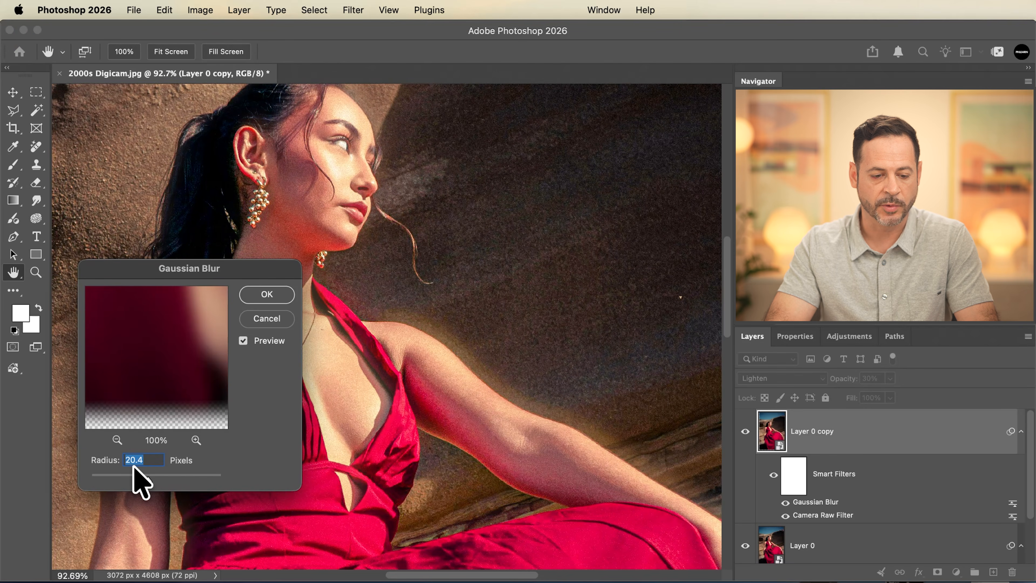
pyautogui.click(261, 317)
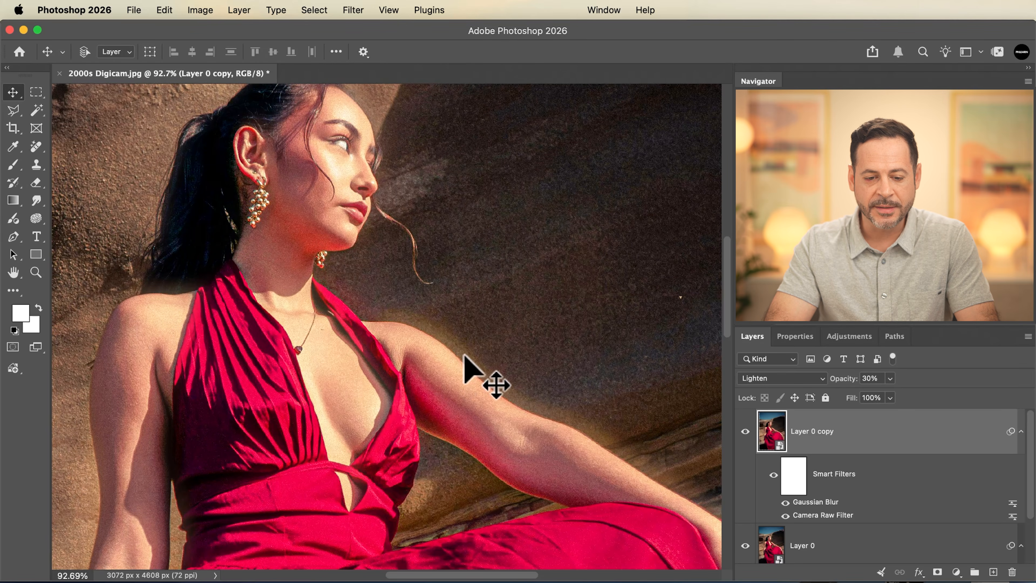
# - Fine-tune the blurred copy's position and compare the glow with the copy shown and hidden
pyautogui.moveTo(478, 373)
pyautogui.mouseDown()
pyautogui.moveTo(463, 369)
pyautogui.moveTo(479, 357)
pyautogui.moveTo(479, 377)
pyautogui.mouseUp()
pyautogui.moveTo(472, 362)
pyautogui.mouseDown()
pyautogui.moveTo(465, 372)
pyautogui.moveTo(474, 363)
pyautogui.mouseUp()
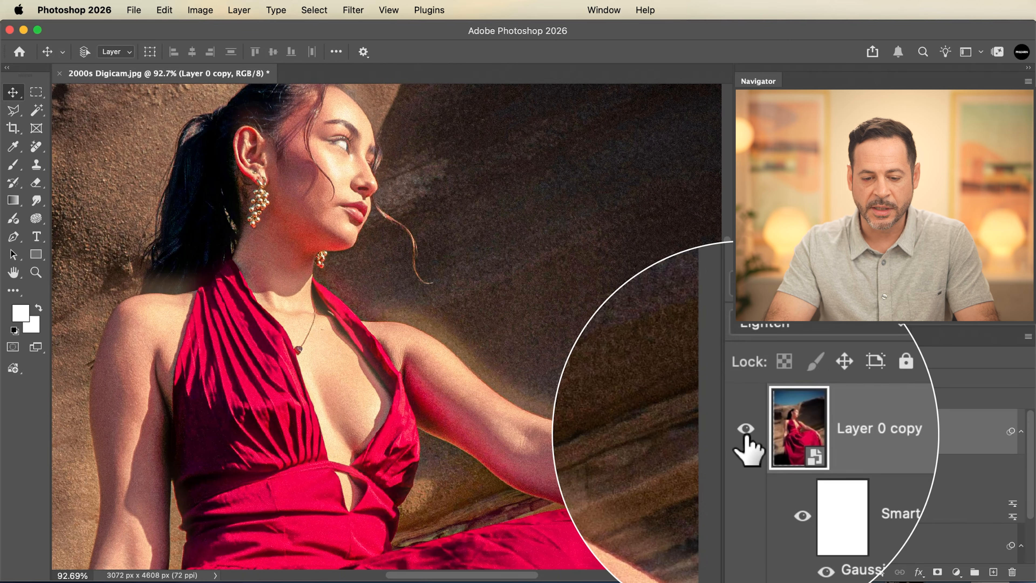
pyautogui.click(745, 431)
pyautogui.click(745, 432)
pyautogui.click(745, 431)
pyautogui.click(745, 431)
pyautogui.click(745, 432)
pyautogui.click(745, 431)
pyautogui.click(745, 432)
pyautogui.click(745, 432)
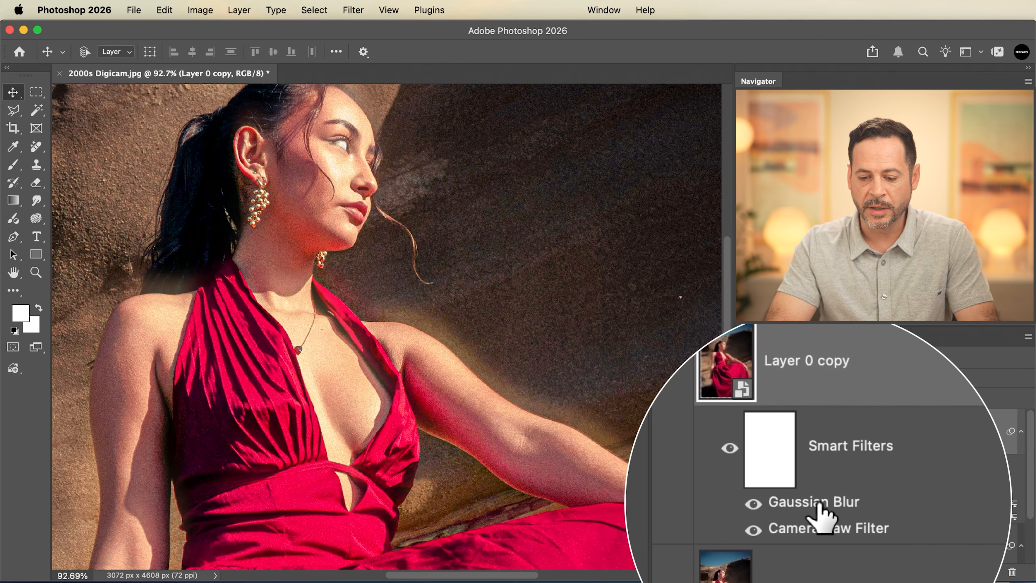
# - Reopen the Gaussian Blur on the Layer 0 copy and set its radius to 33.1 pixels
pyautogui.doubleClick(818, 502)
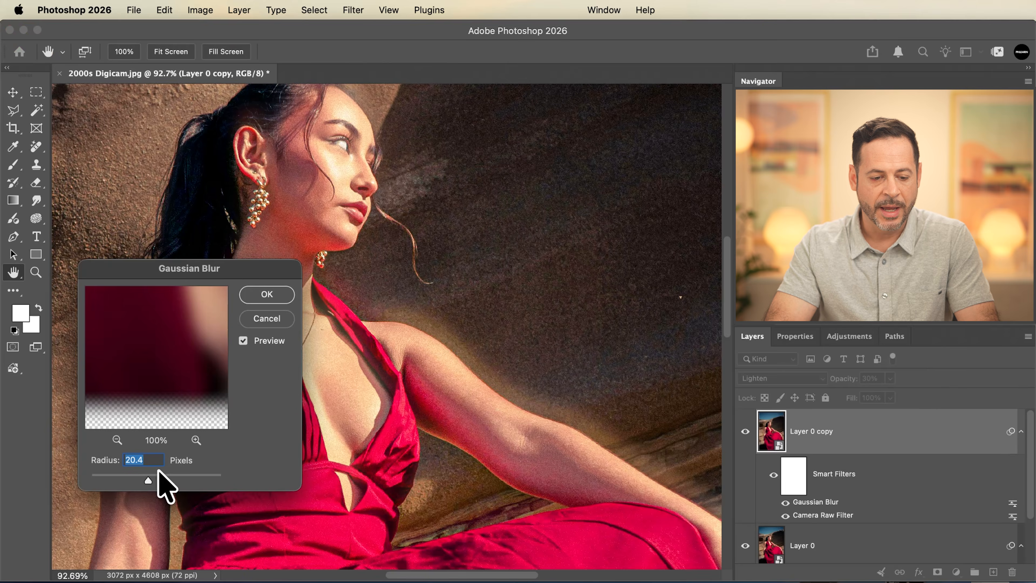
pyautogui.moveTo(135, 473)
pyautogui.mouseDown()
pyautogui.moveTo(120, 474)
pyautogui.moveTo(153, 474)
pyautogui.mouseUp()
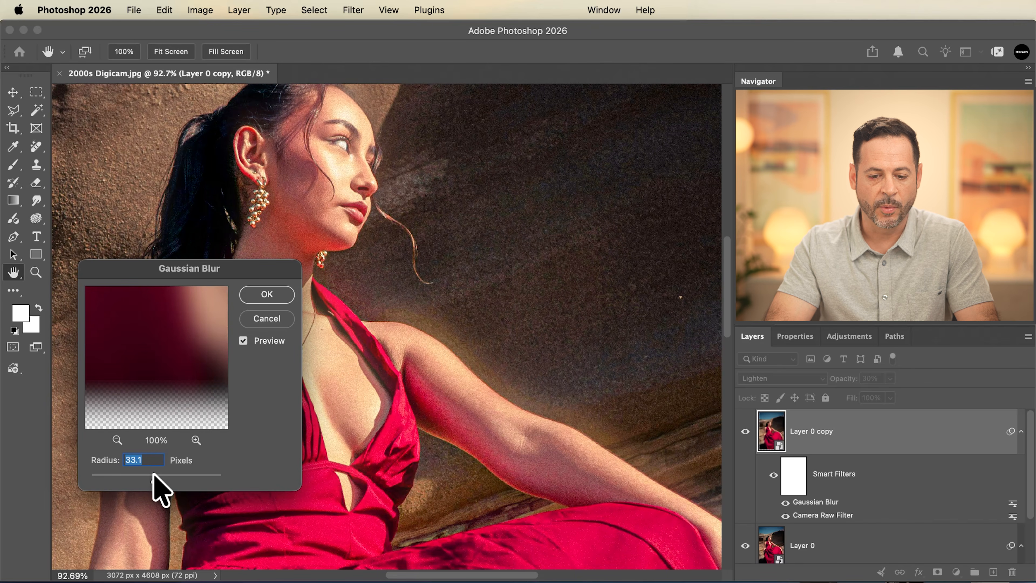
pyautogui.click(281, 293)
pyautogui.press('v')
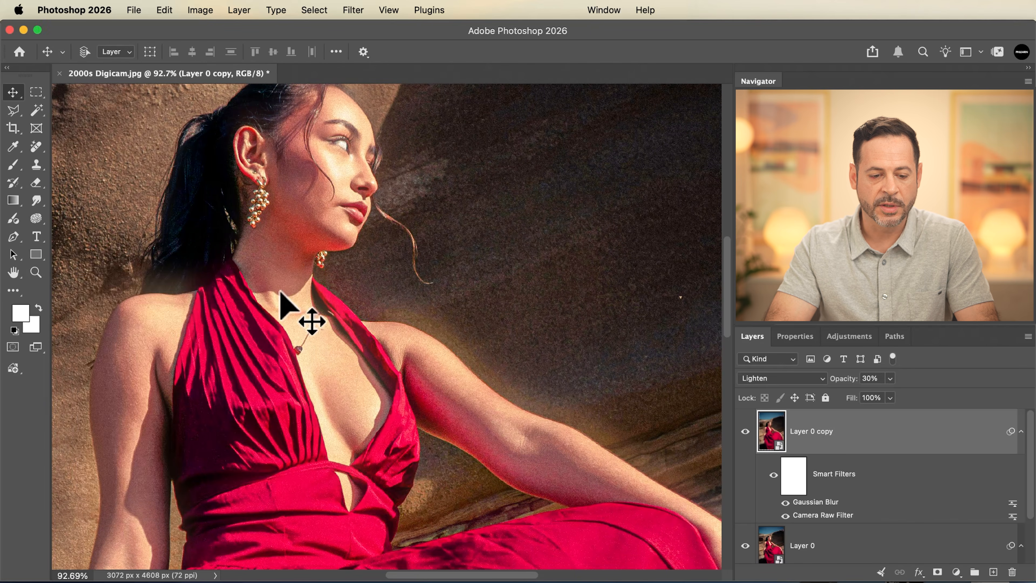
# - Reposition the more strongly blurred copy slightly and compare the photo with and without it, ending on a wider view
pyautogui.moveTo(355, 388)
pyautogui.mouseDown()
pyautogui.moveTo(363, 370)
pyautogui.moveTo(370, 379)
pyautogui.moveTo(336, 369)
pyautogui.moveTo(363, 374)
pyautogui.moveTo(338, 370)
pyautogui.moveTo(349, 370)
pyautogui.mouseUp()
pyautogui.scroll(2, 350, 371)
pyautogui.hscroll(-1, 350, 370)
pyautogui.hscroll(2, 348, 369)
pyautogui.scroll(-2, 349, 370)
pyautogui.click(745, 431)
pyautogui.click(744, 432)
pyautogui.click(745, 431)
pyautogui.click(744, 431)
pyautogui.scroll(-2, 613, 377)
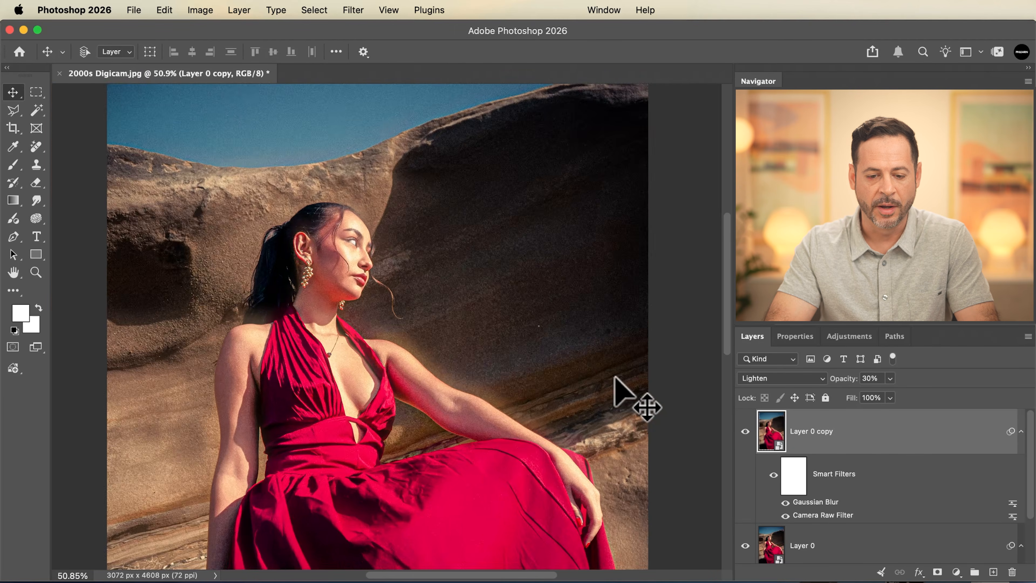
pyautogui.scroll(-2, 613, 377)
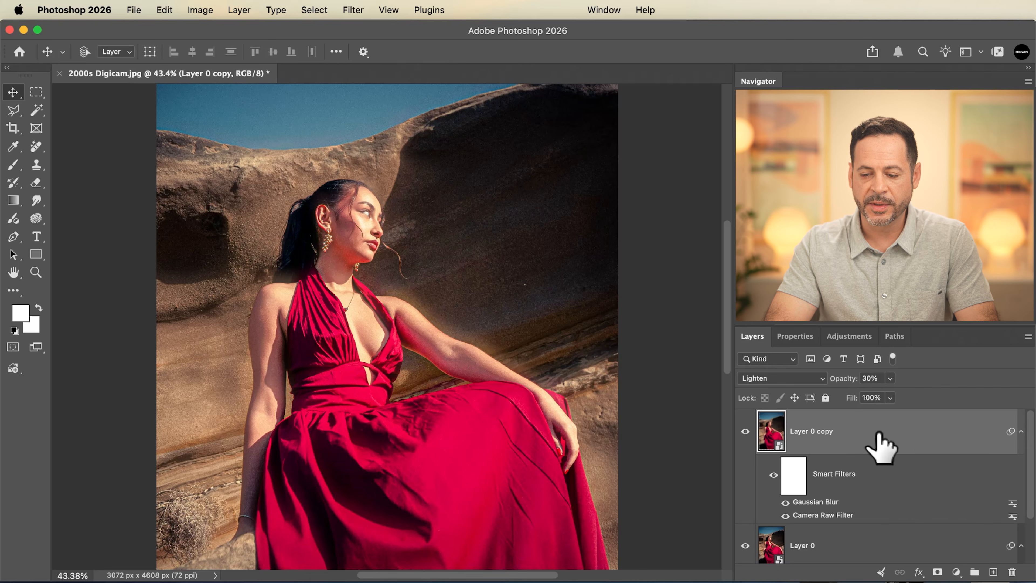
# - Collapse the Layer 0 copy's filter list, hide the copy and compare Layer 0 with and without its smart filters
pyautogui.click(1022, 431)
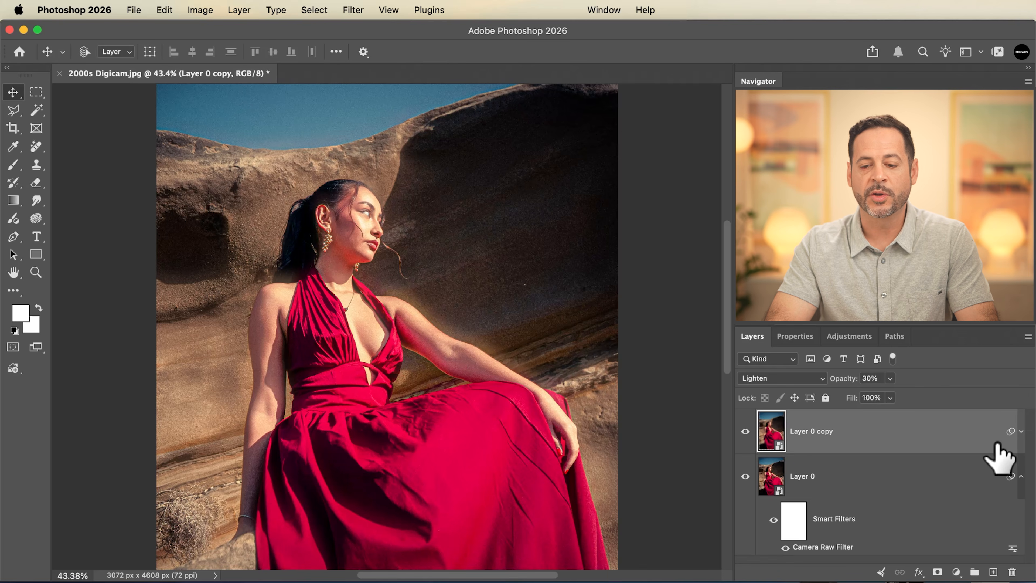
pyautogui.click(745, 434)
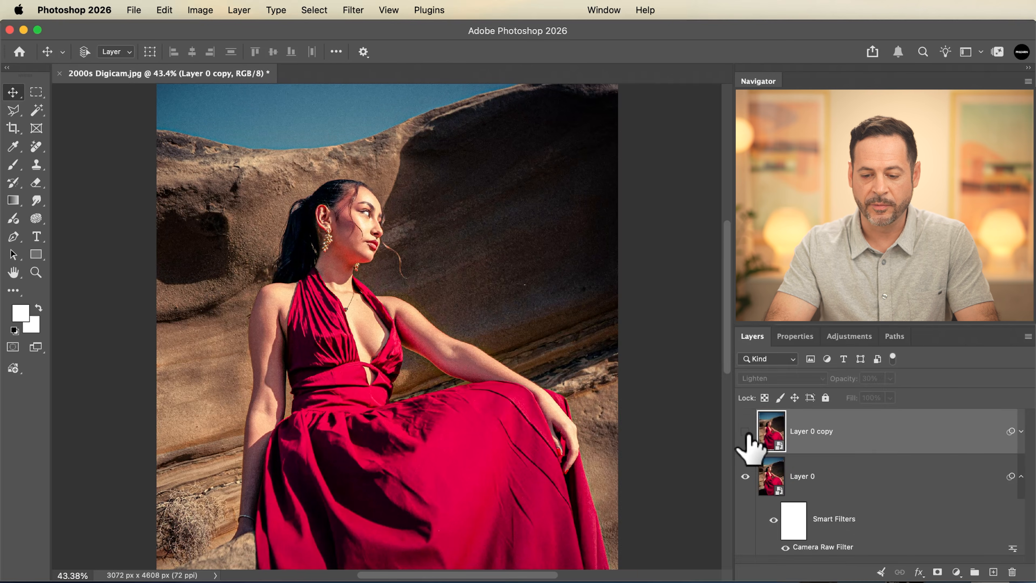
pyautogui.click(769, 529)
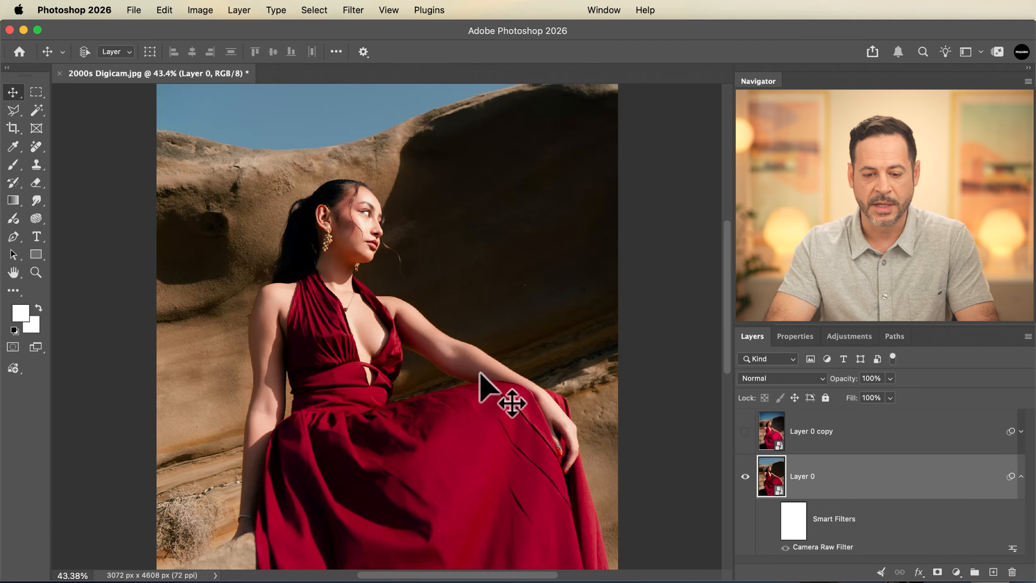
pyautogui.scroll(4, 480, 374)
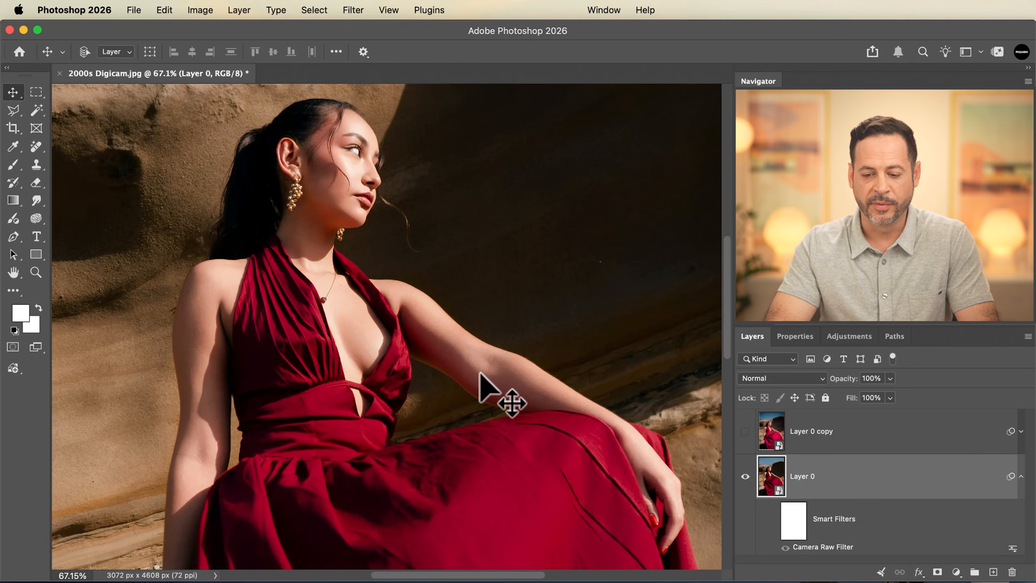
pyautogui.click(773, 521)
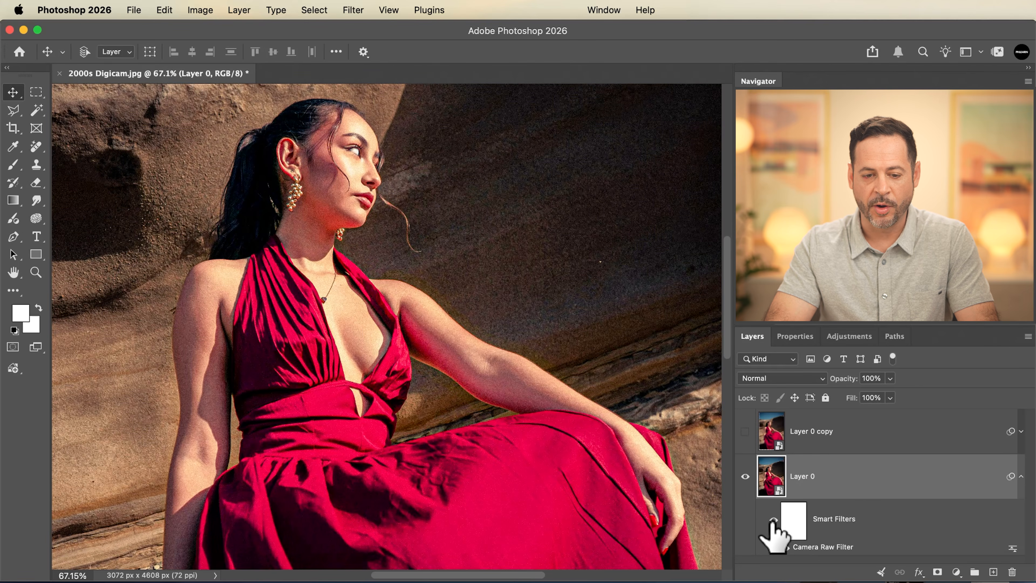
pyautogui.click(745, 432)
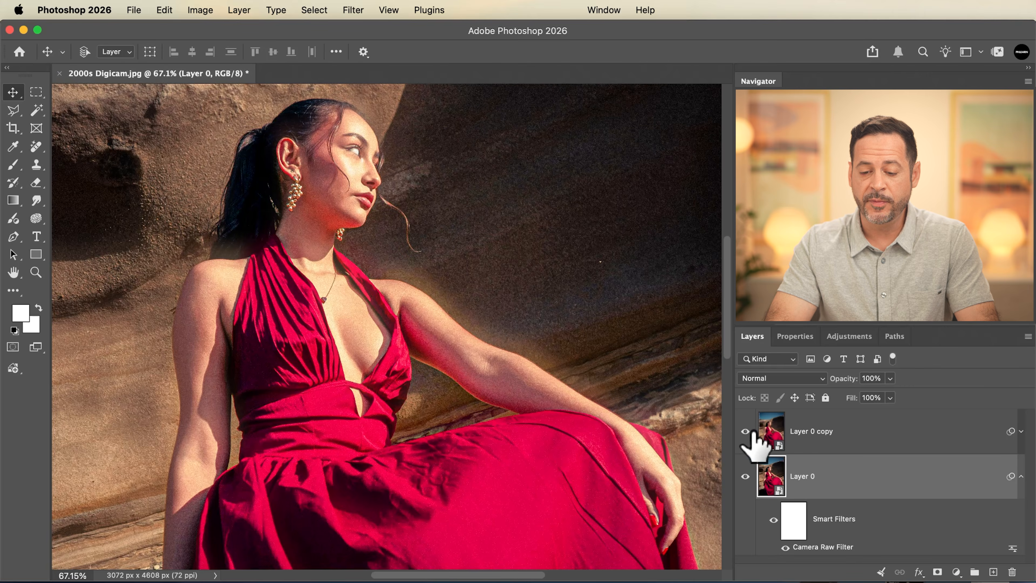
pyautogui.click(745, 432)
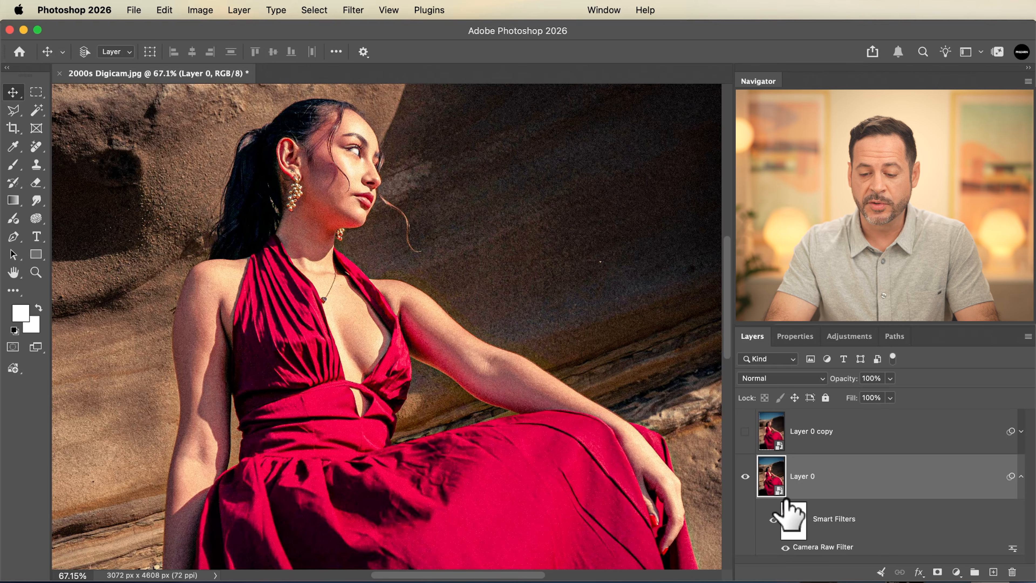
pyautogui.click(775, 519)
pyautogui.click(774, 520)
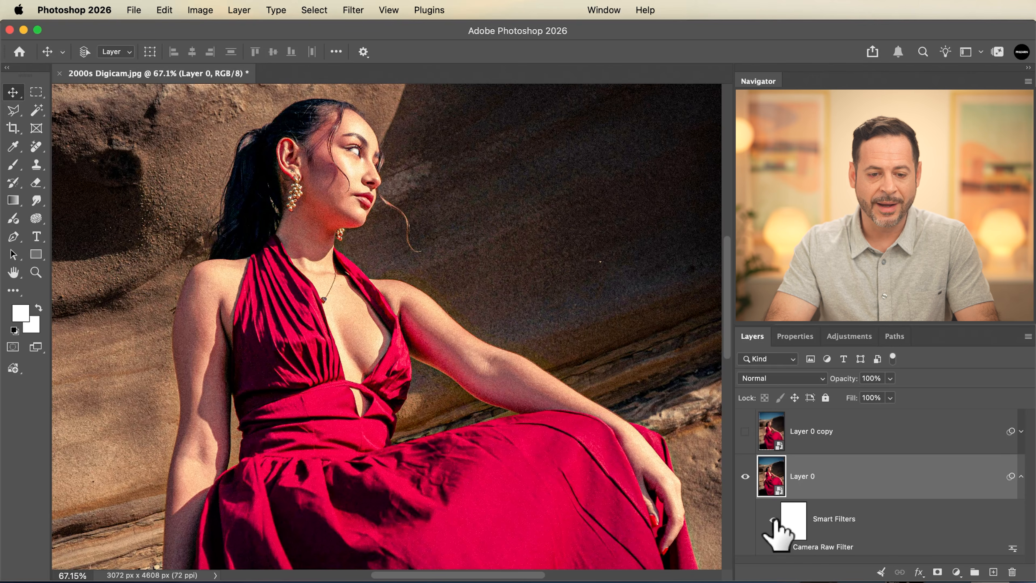
pyautogui.click(775, 521)
pyautogui.click(775, 520)
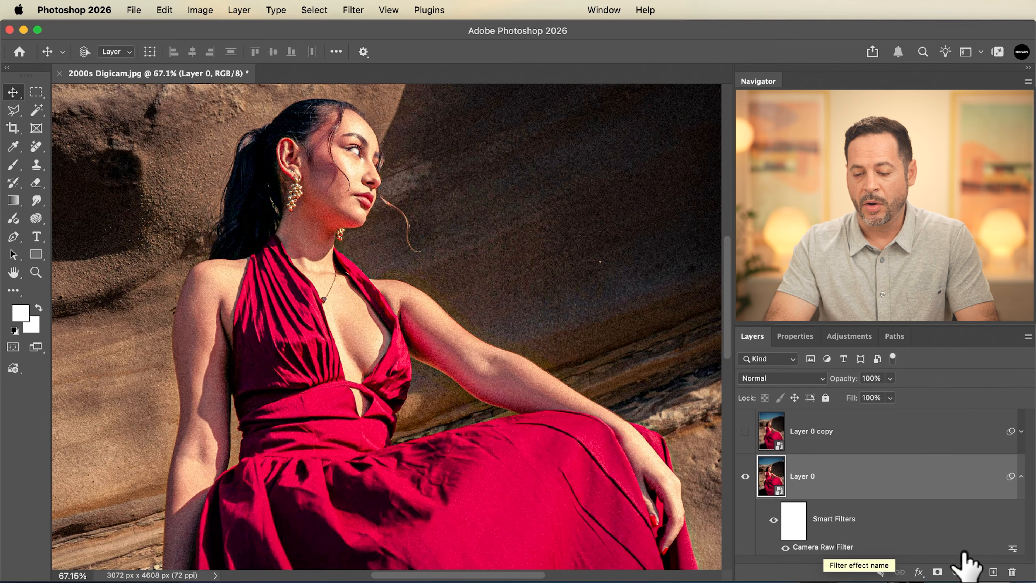
# - Set the opacity of the Camera Raw Filter on Layer 0 to 77% in its blending options
pyautogui.doubleClick(1013, 547)
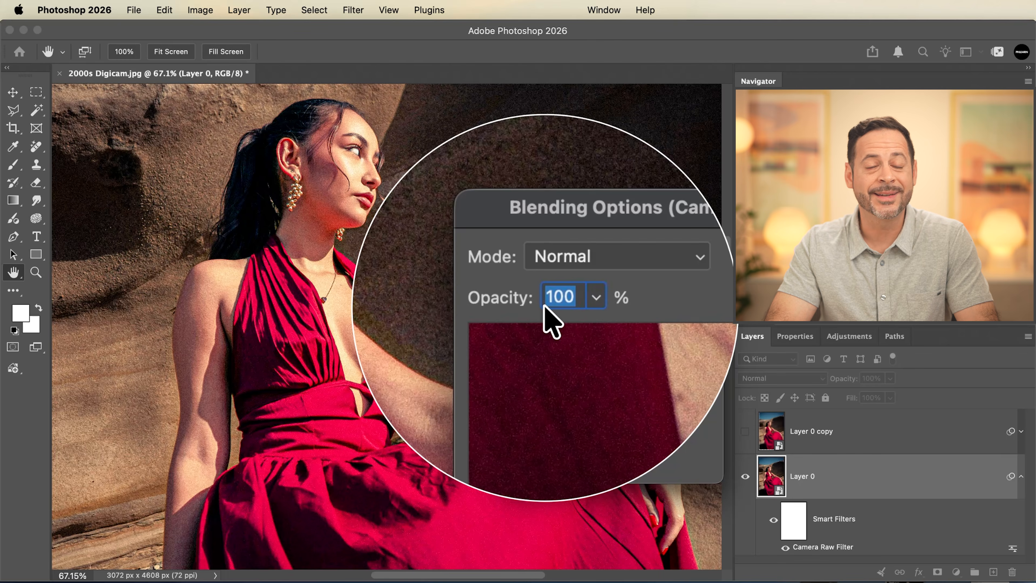
pyautogui.click(570, 302)
pyautogui.moveTo(551, 319)
pyautogui.mouseDown()
pyautogui.moveTo(500, 319)
pyautogui.moveTo(574, 319)
pyautogui.moveTo(557, 320)
pyautogui.mouseUp()
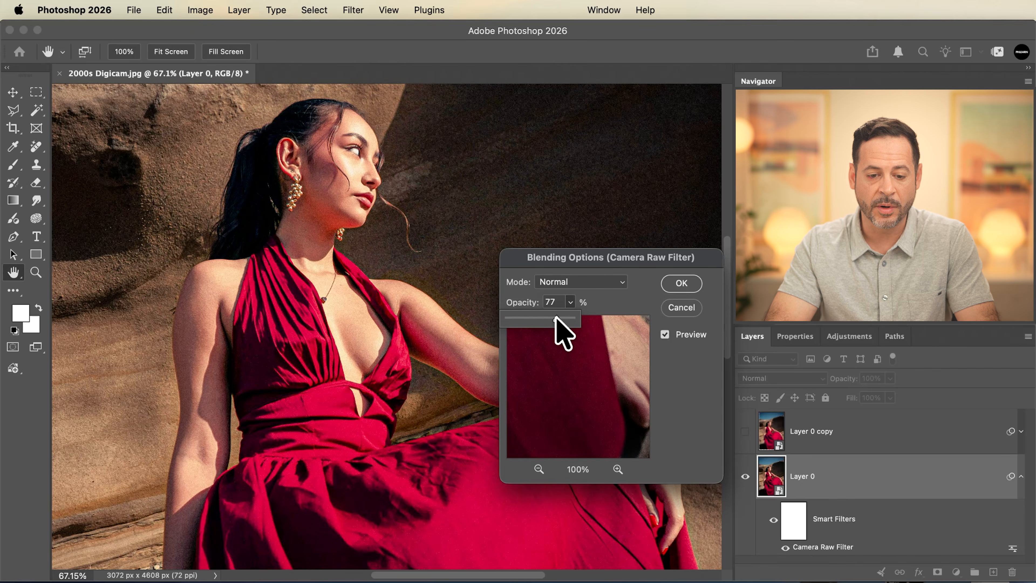
pyautogui.click(669, 283)
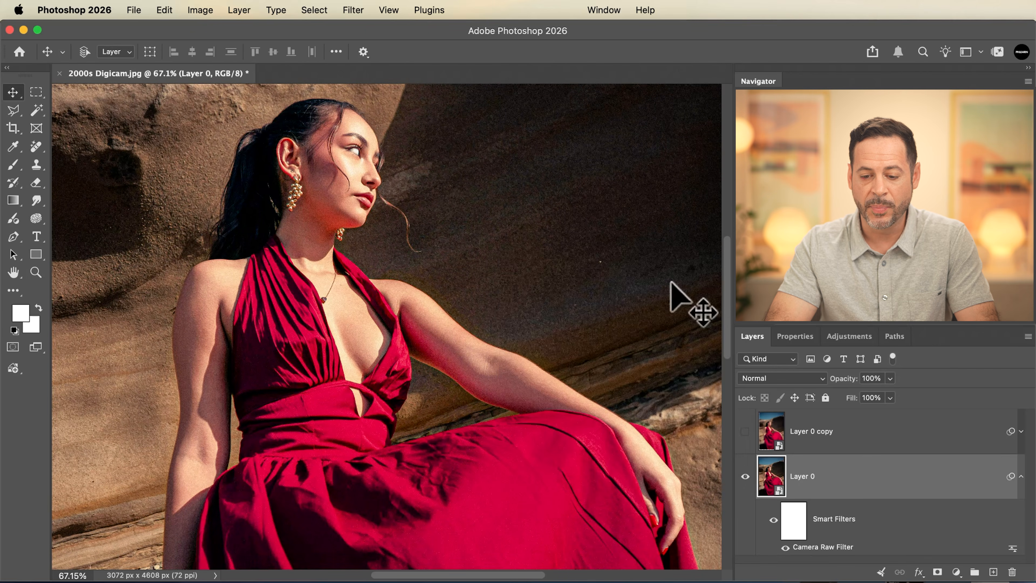
# - Show the Layer 0 copy again, set its opacity to 25% and fine-tune its position over the portrait
pyautogui.click(745, 432)
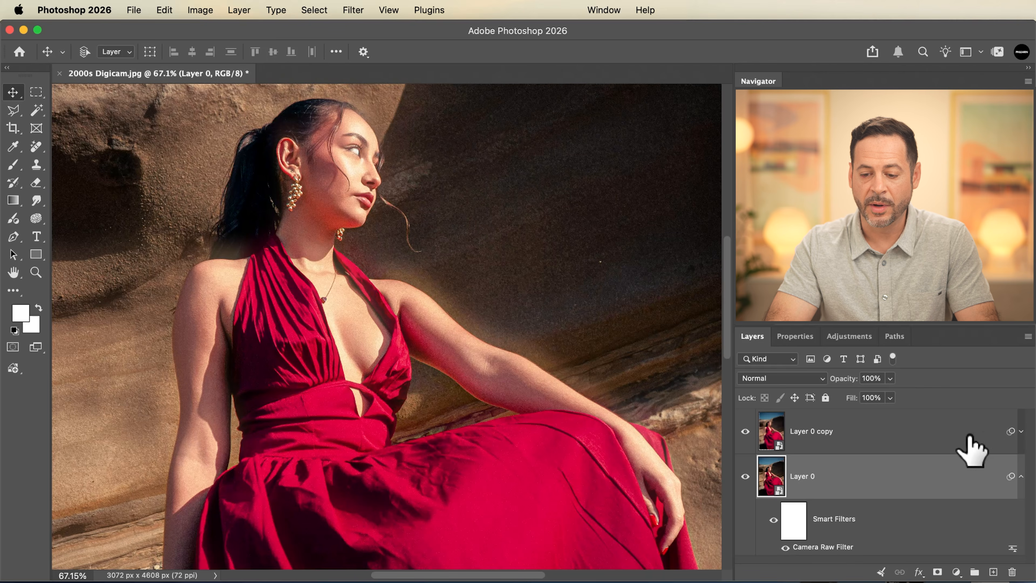
pyautogui.click(889, 424)
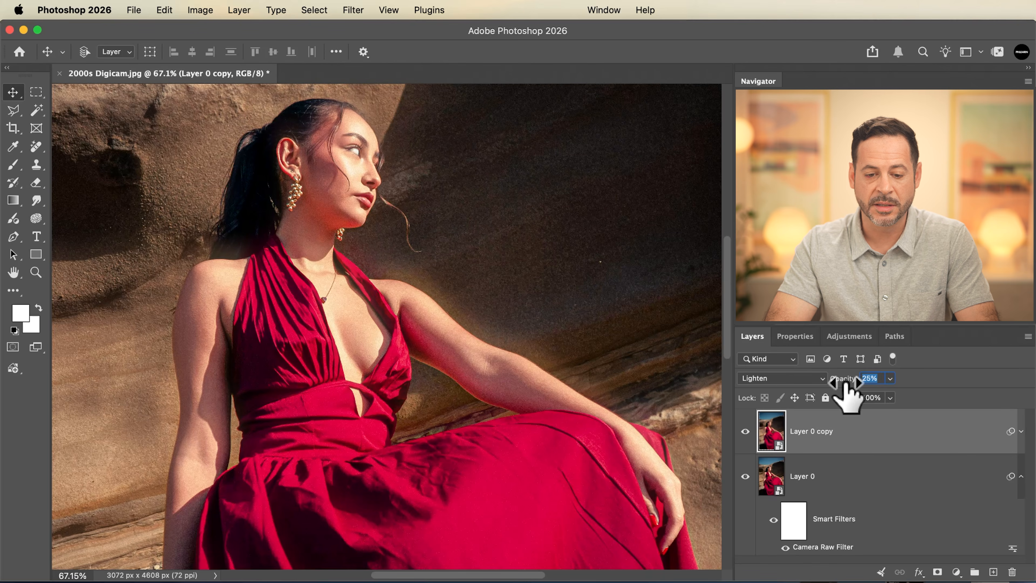
pyautogui.moveTo(619, 391); pyautogui.dragTo(607, 404)
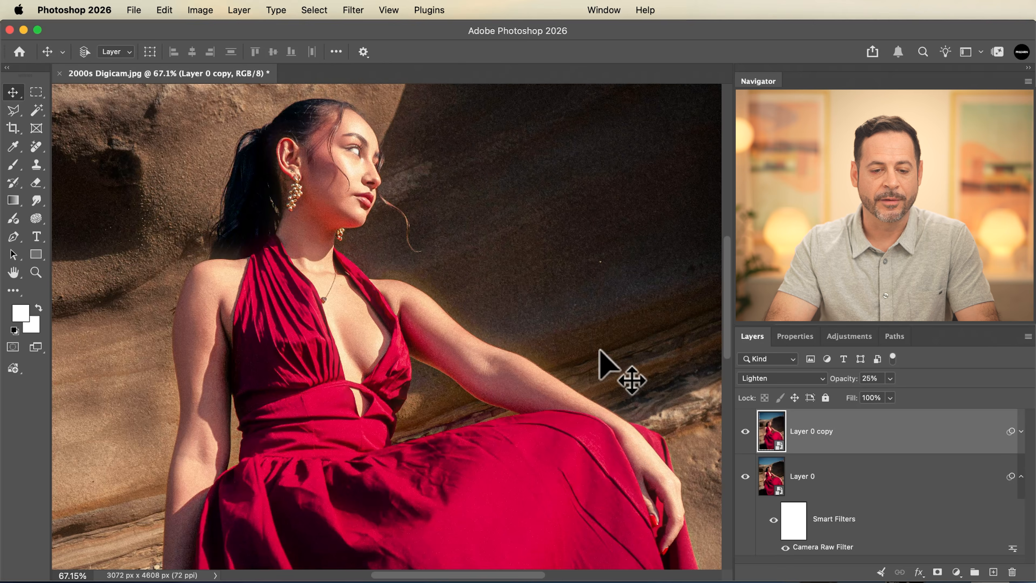
pyautogui.scroll(-3, 599, 351)
pyautogui.scroll(4, 599, 351)
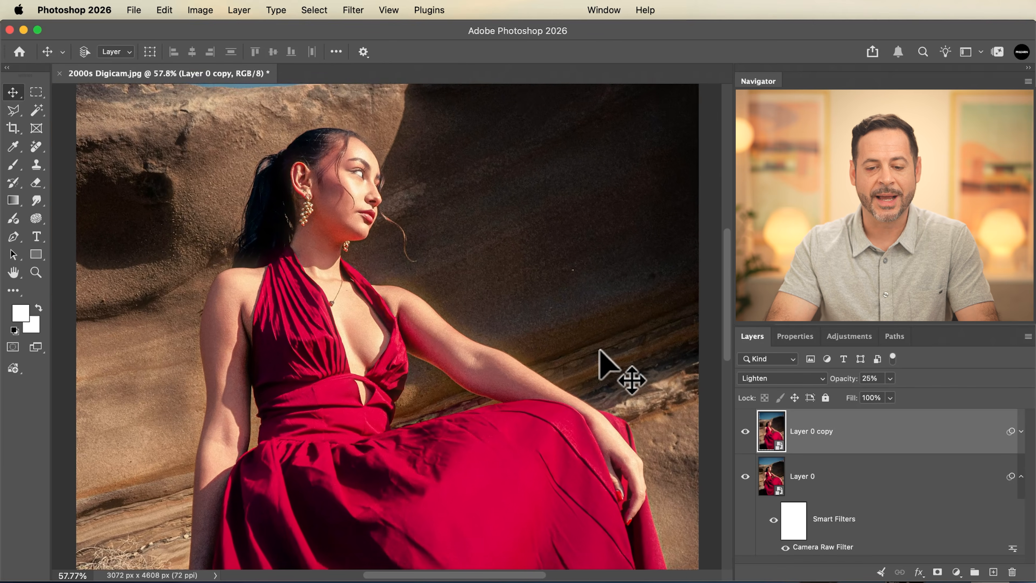